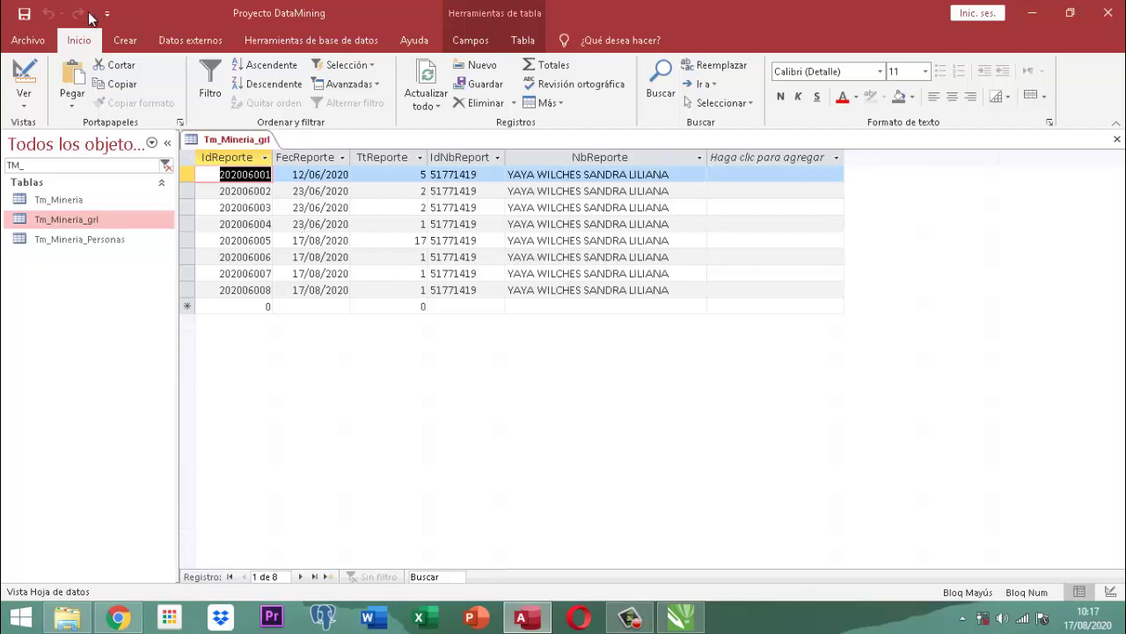
Close the Tm_Mineria_grl table and open Tm_Mineria to examine its columns through to the last field
{"action": "right_click", "coordinate": [246, 141]}
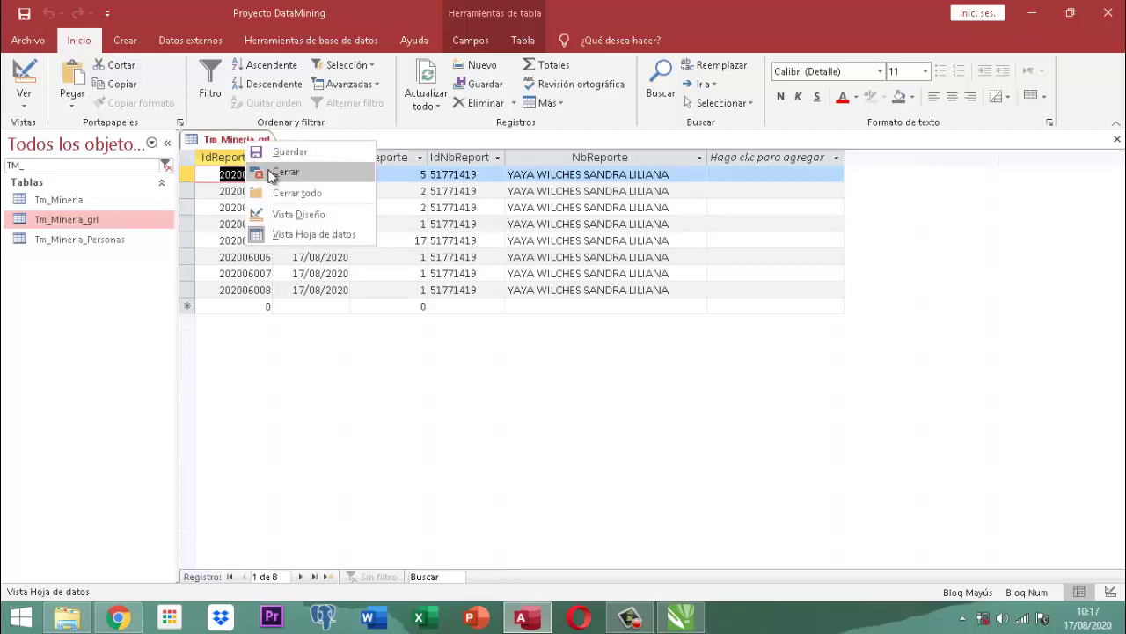
{"action": "left_click", "coordinate": [269, 172]}
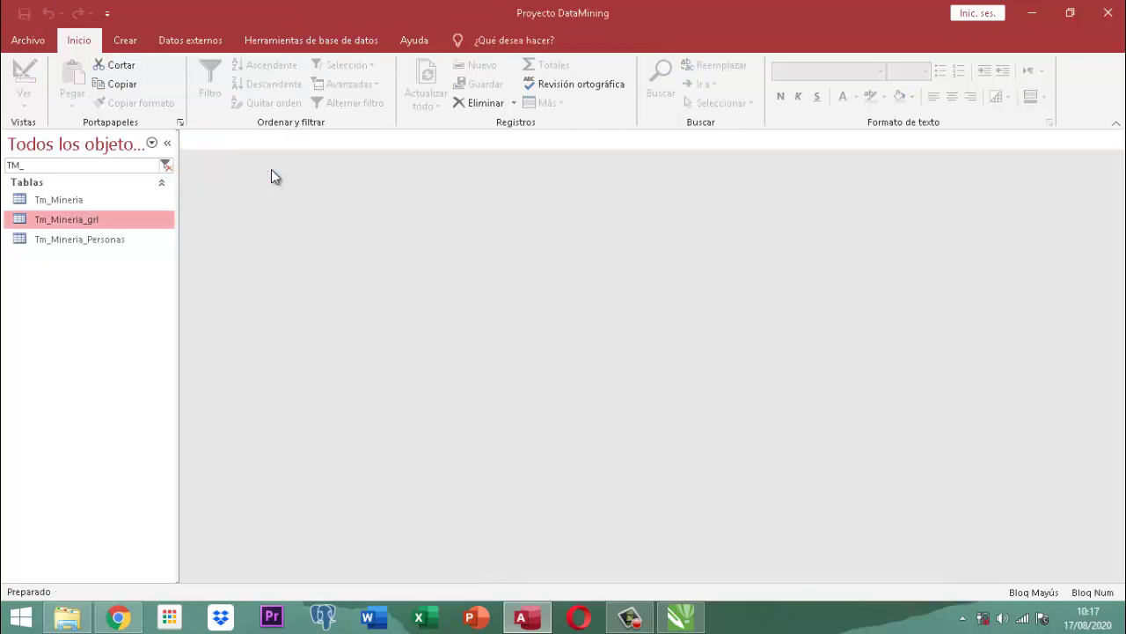
{"action": "double_click", "coordinate": [75, 201]}
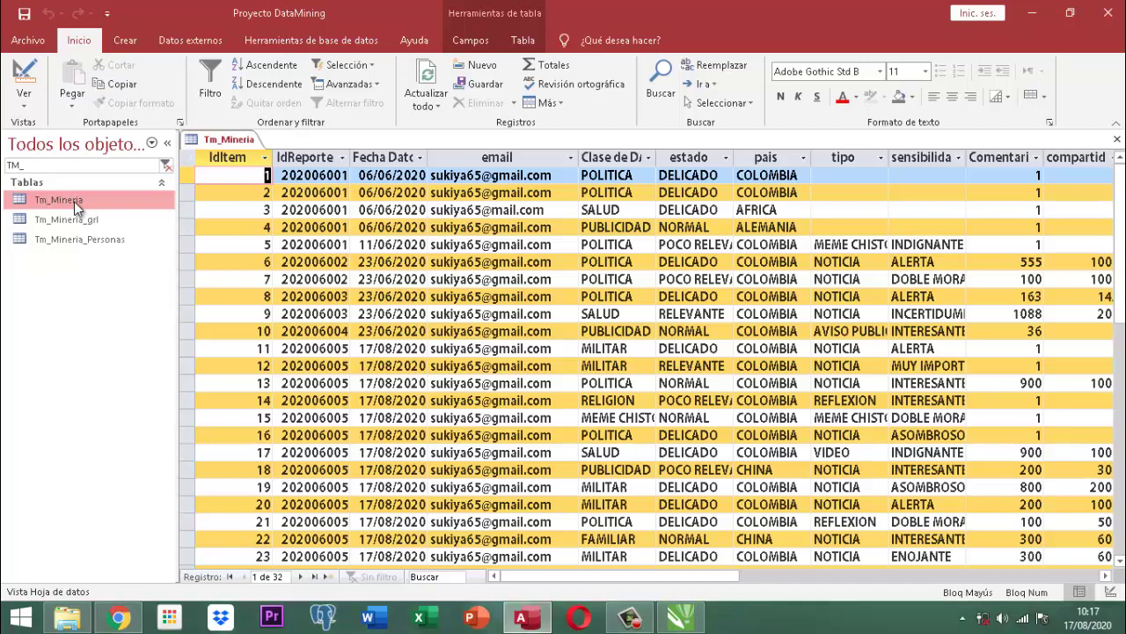
{"action": "left_click", "coordinate": [1106, 576]}
{"action": "left_click", "coordinate": [1106, 577]}
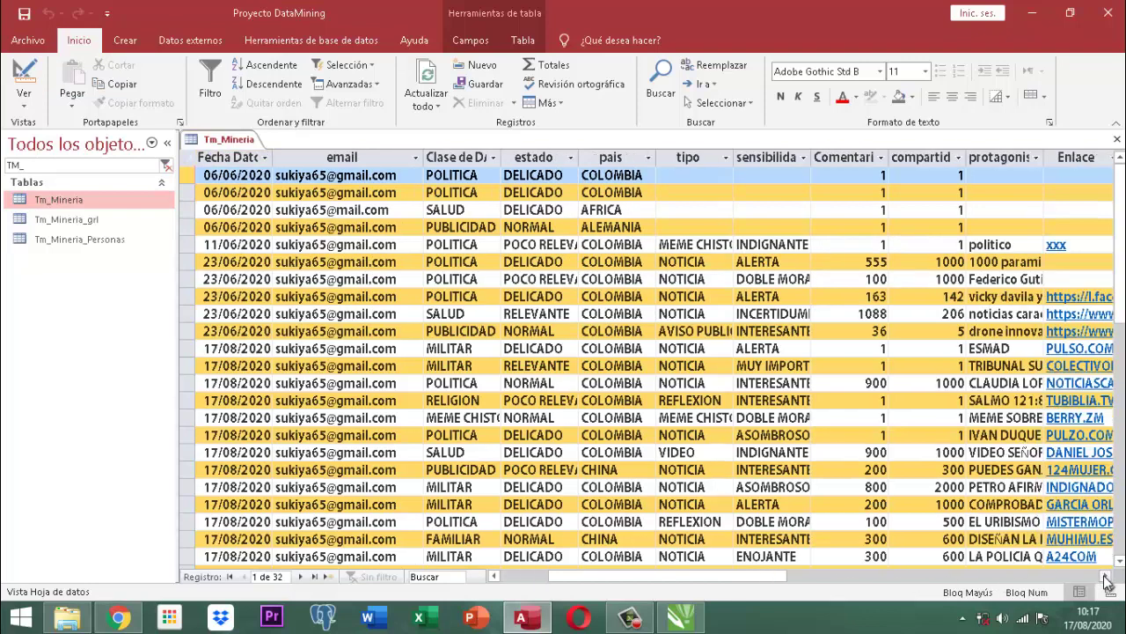
{"action": "left_click", "coordinate": [1106, 577]}
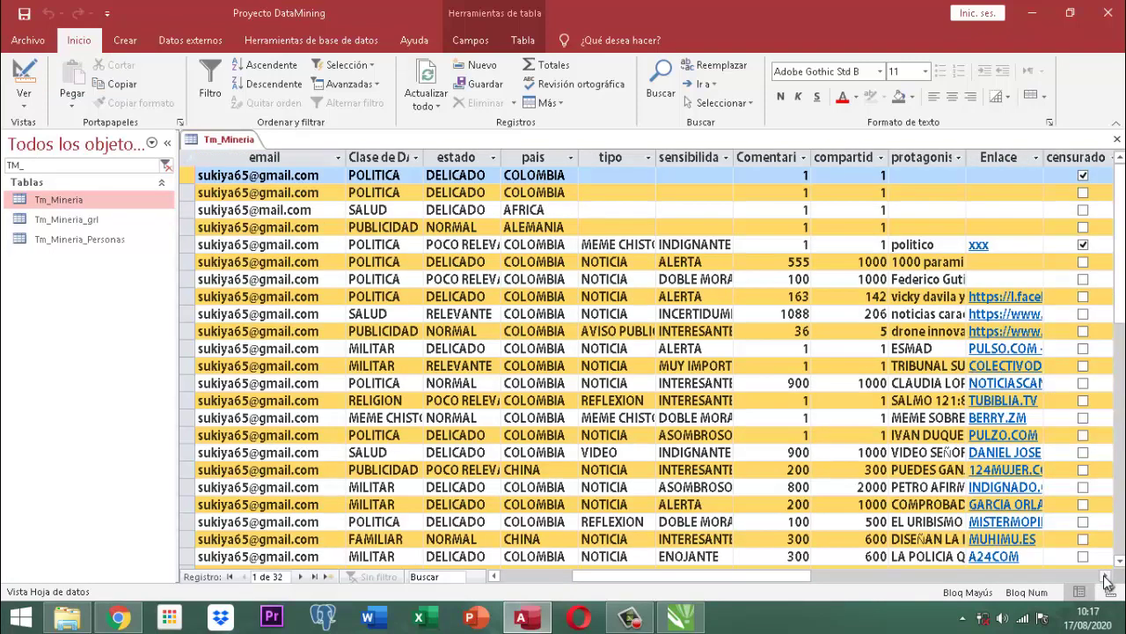
{"action": "left_click", "coordinate": [1107, 576]}
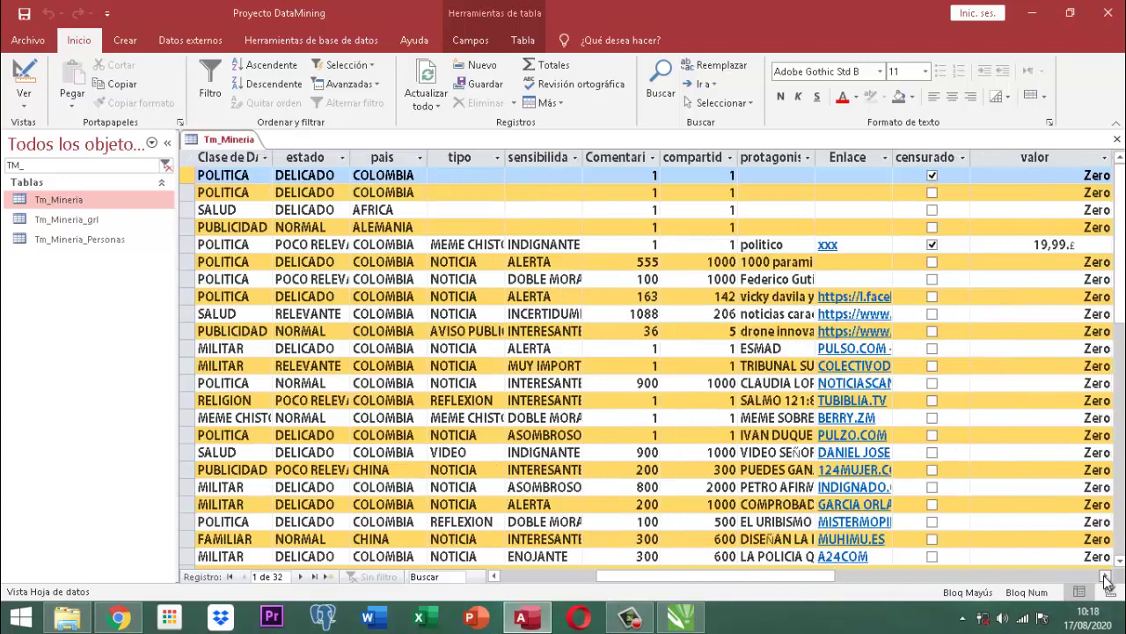
{"action": "left_click", "coordinate": [1106, 577]}
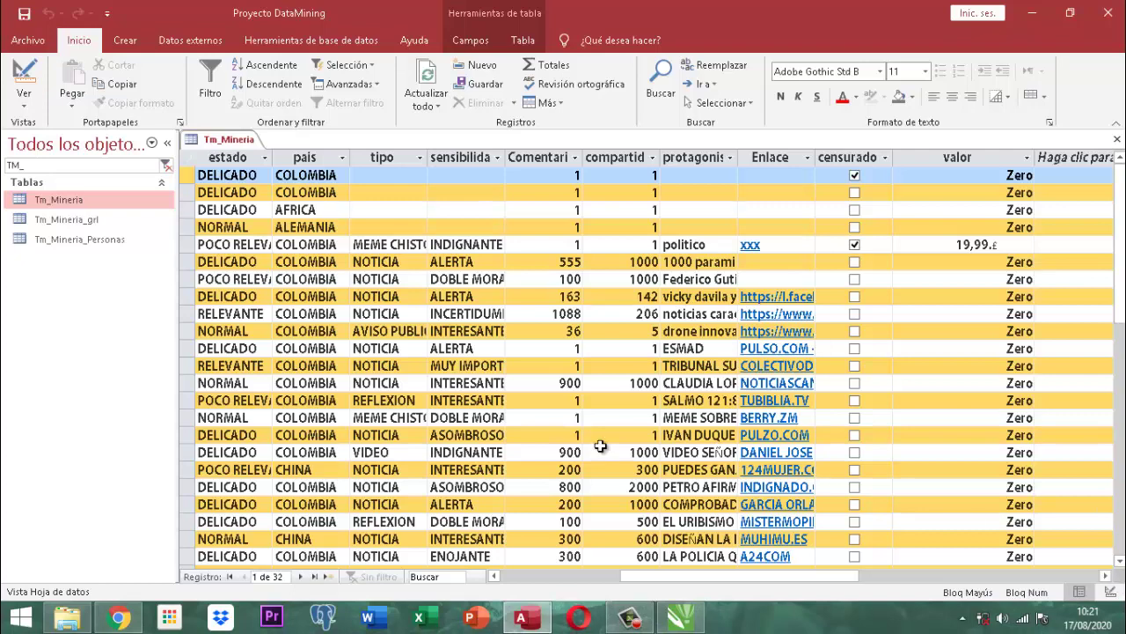
Close the Tm_Mineria datasheet and reopen the table in Design view
{"action": "right_click", "coordinate": [255, 145]}
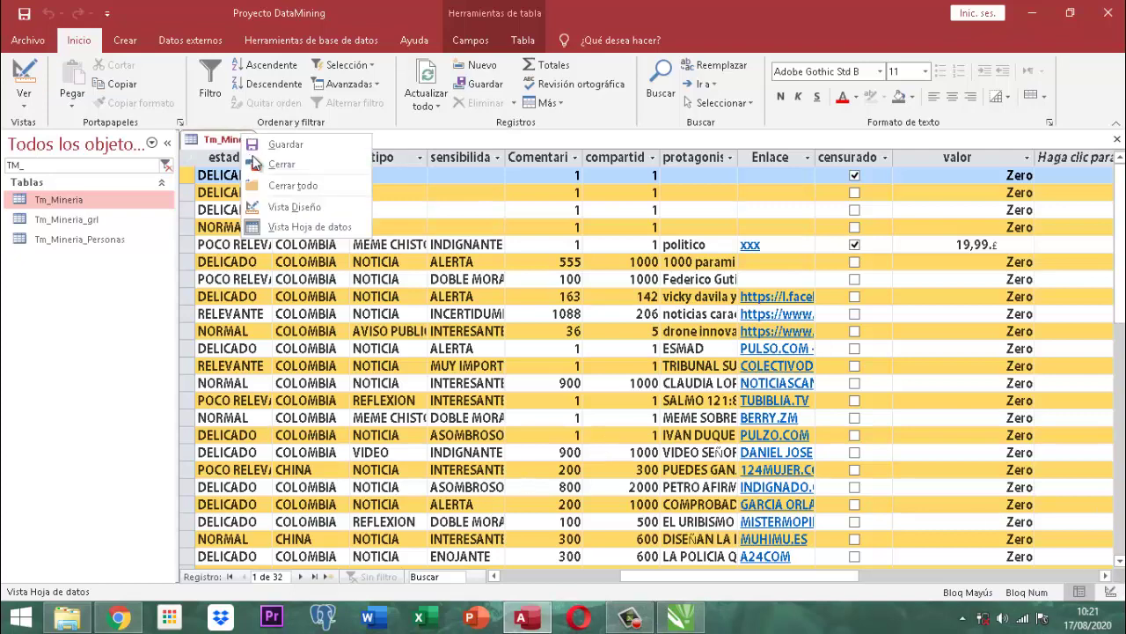
{"action": "left_click", "coordinate": [268, 166]}
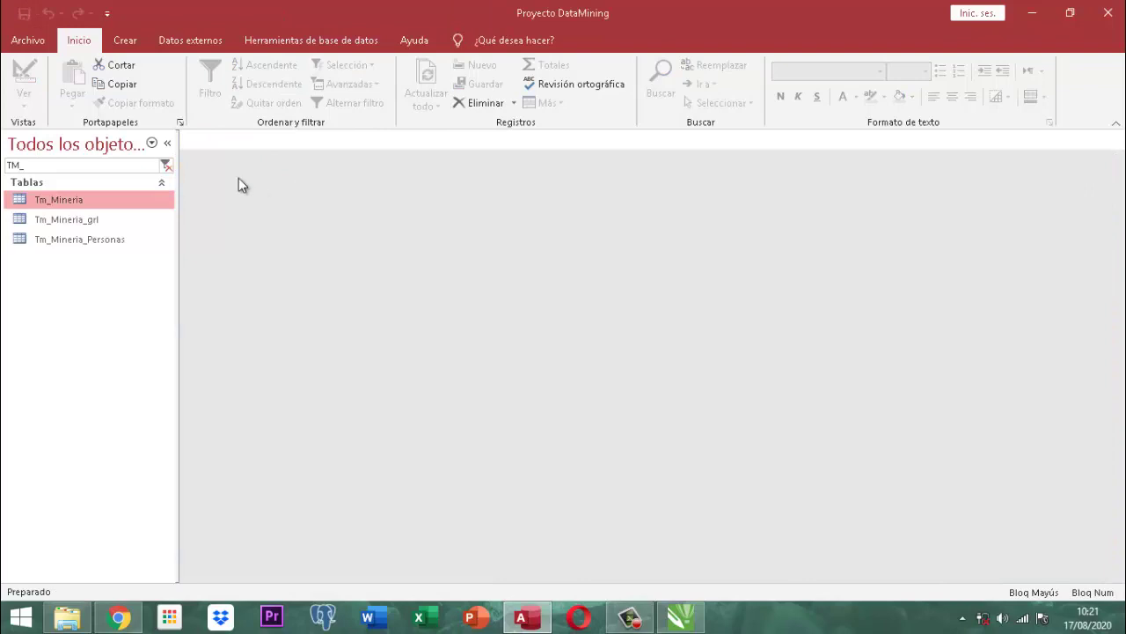
{"action": "right_click", "coordinate": [59, 196]}
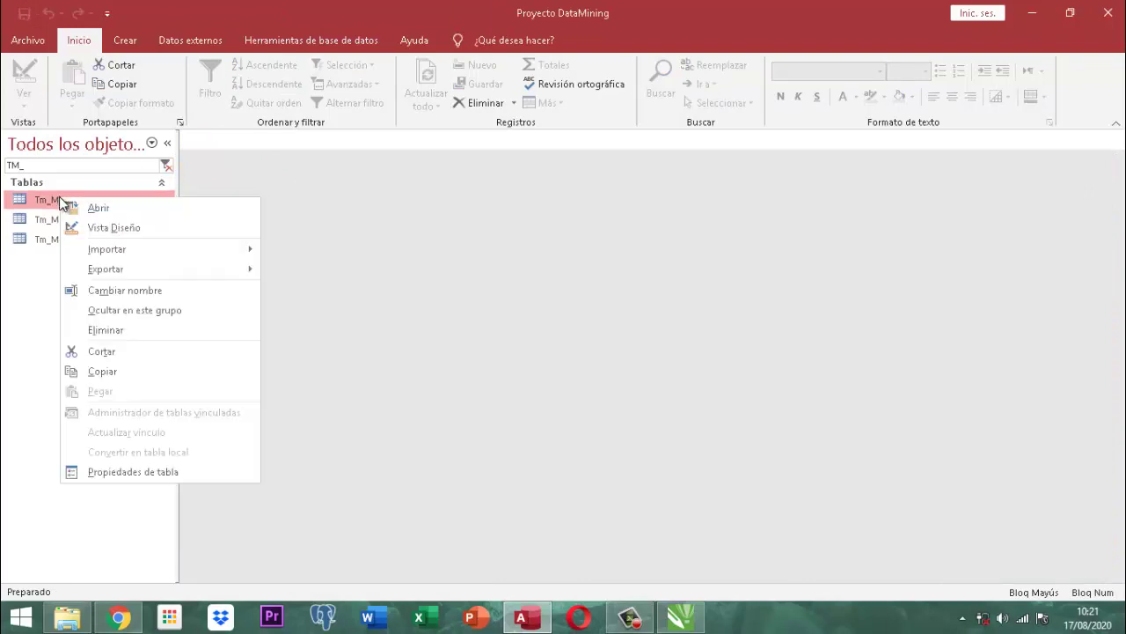
{"action": "left_click", "coordinate": [105, 227]}
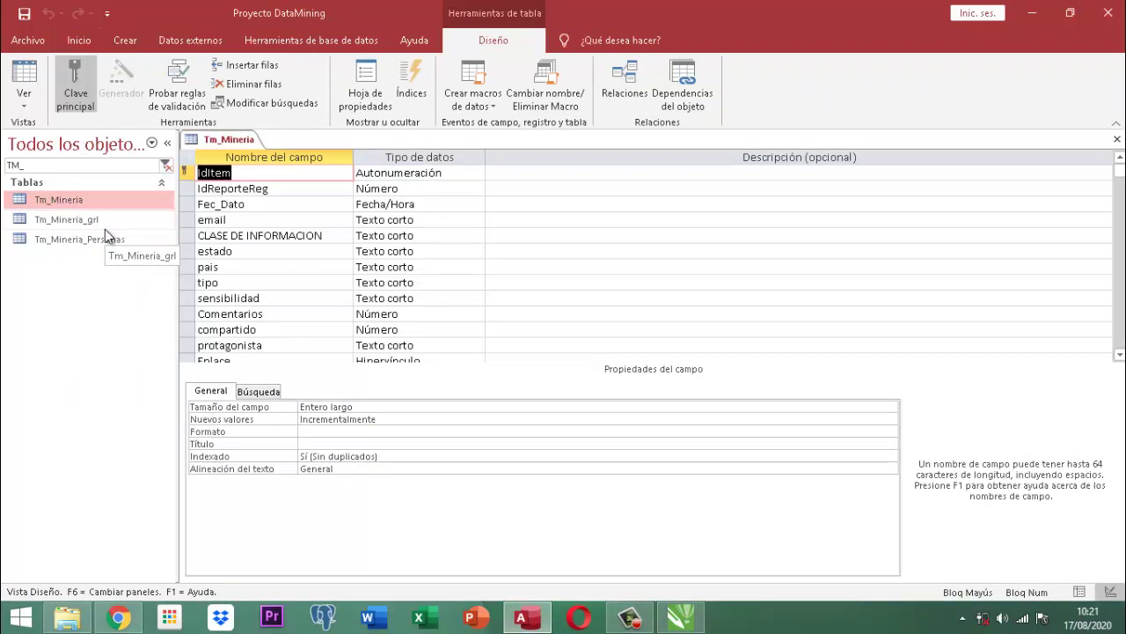
Add a field named Fec_Dato_Dia with the Fecha/Hora data type below the valor field
{"action": "scroll", "coordinate": [235, 264], "scroll_direction": "down", "scroll_amount": 3}
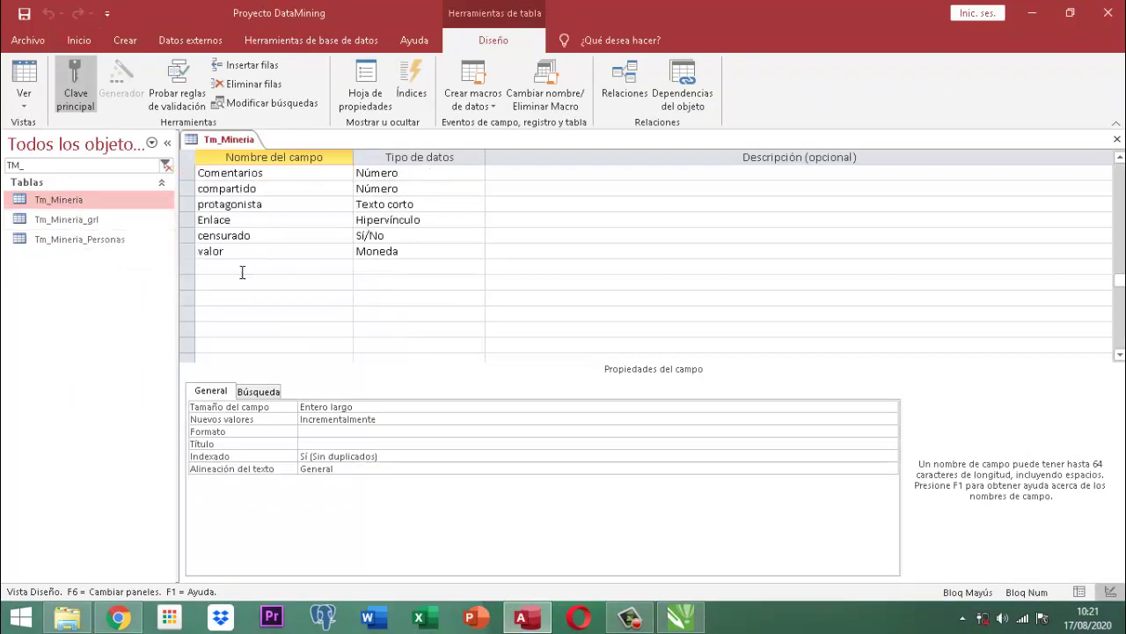
{"action": "left_click", "coordinate": [236, 269]}
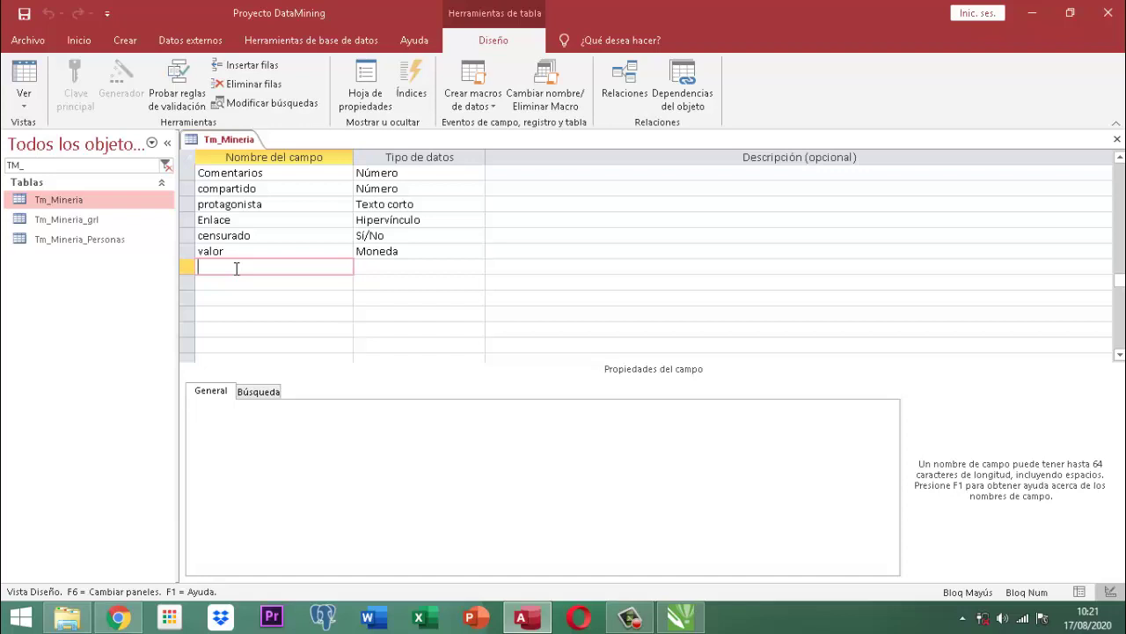
{"action": "type", "text": "Fe"}
{"action": "key", "text": "BackSpace"}
{"action": "key", "text": "BackSpace"}
{"action": "type", "text": "F"}
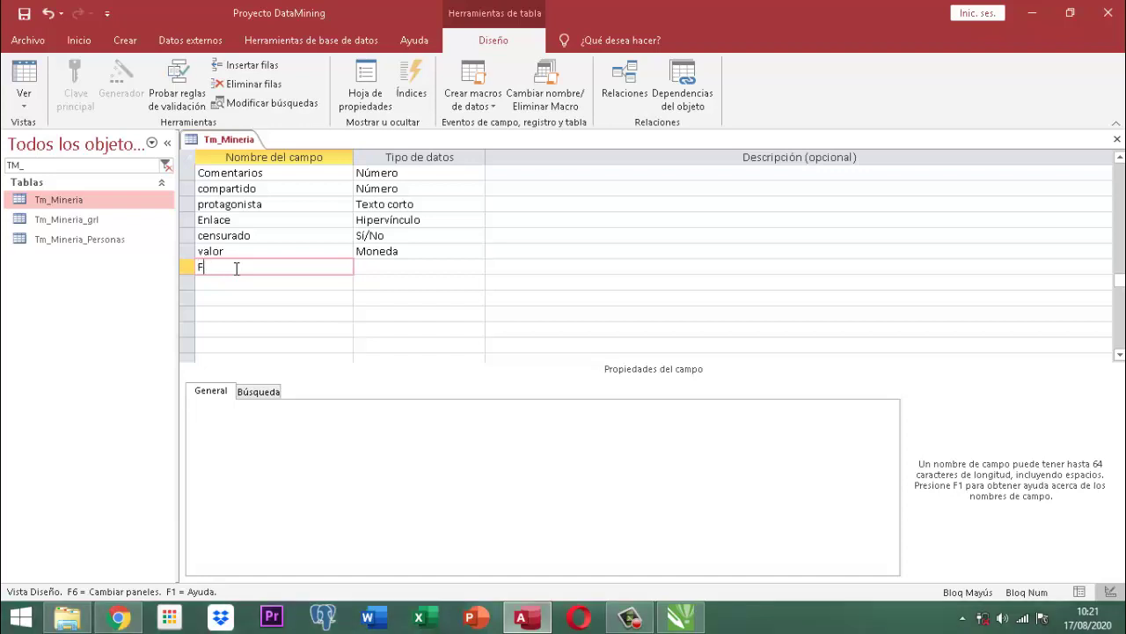
{"action": "key", "text": "Caps_Lock"}
{"action": "type", "text": "ec_Dato_Dia"}
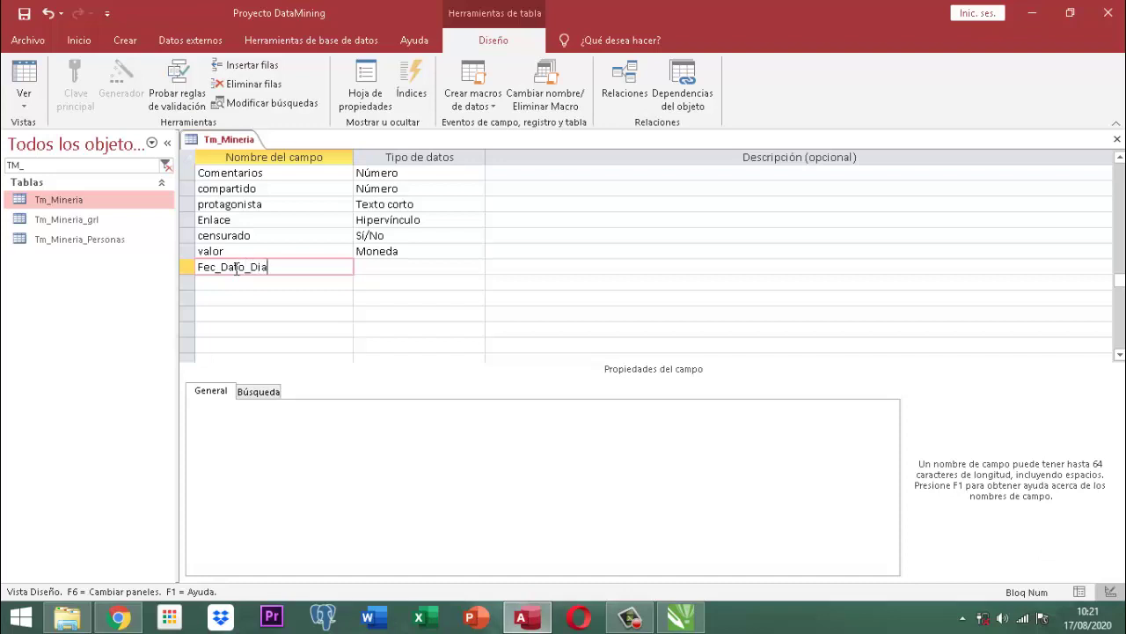
{"action": "key", "text": "Tab"}
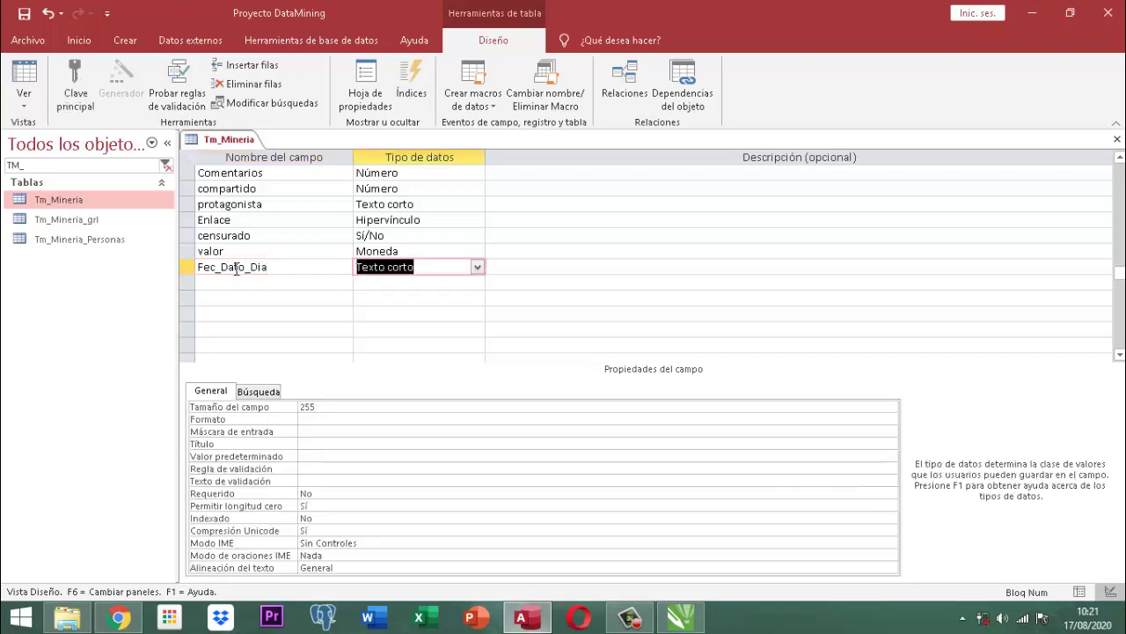
{"action": "type", "text": "fecha/Hora"}
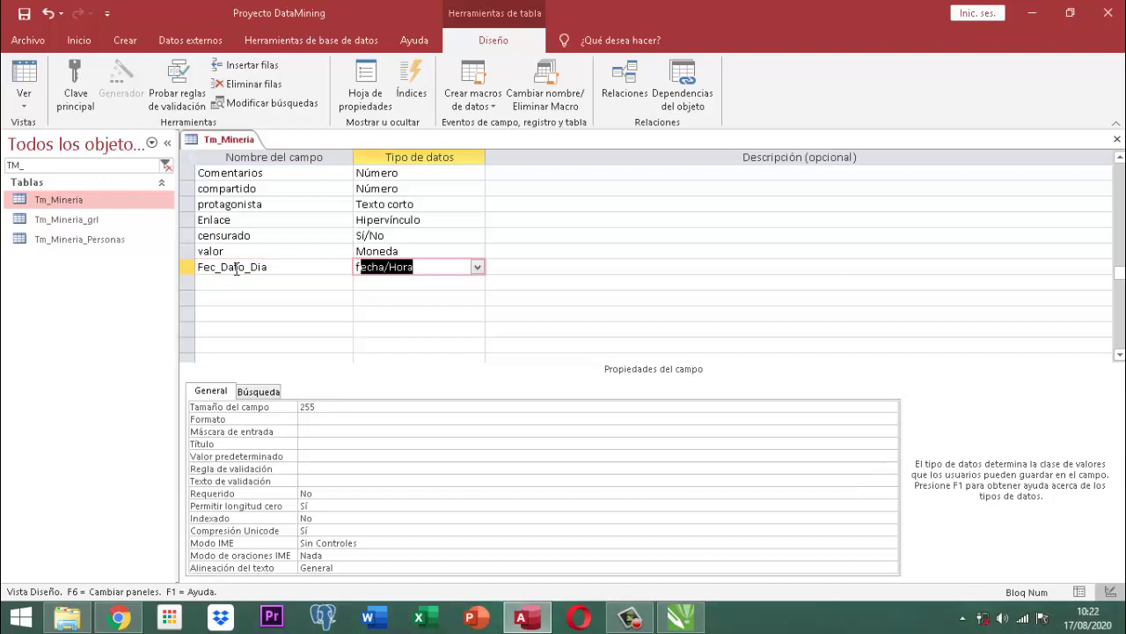
{"action": "key", "text": "Tab"}
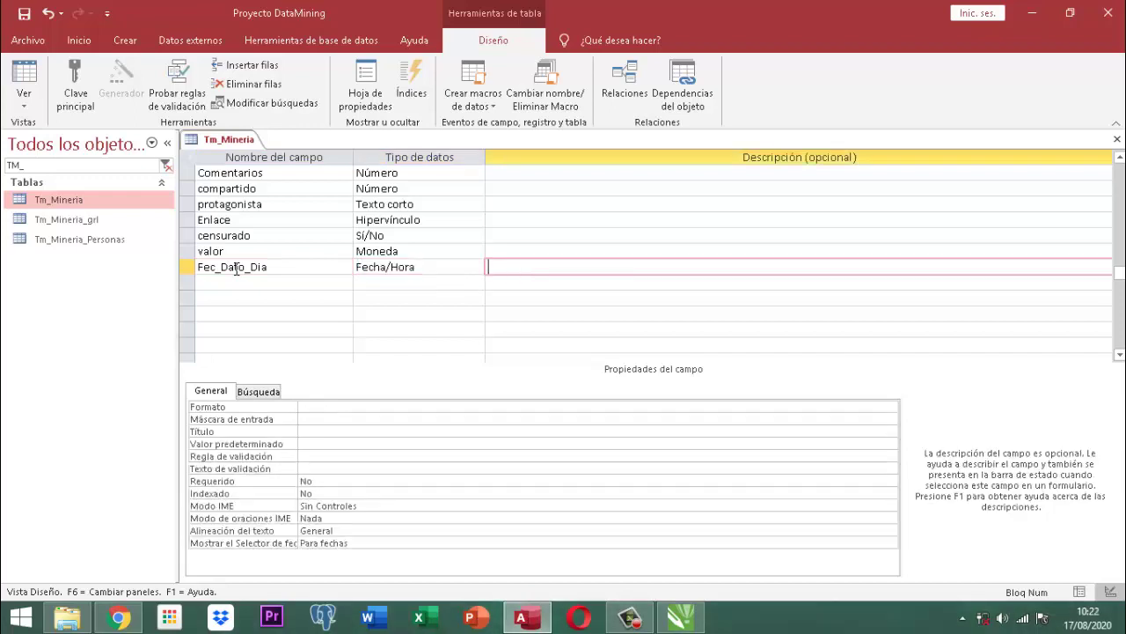
{"action": "key", "text": "Tab"}
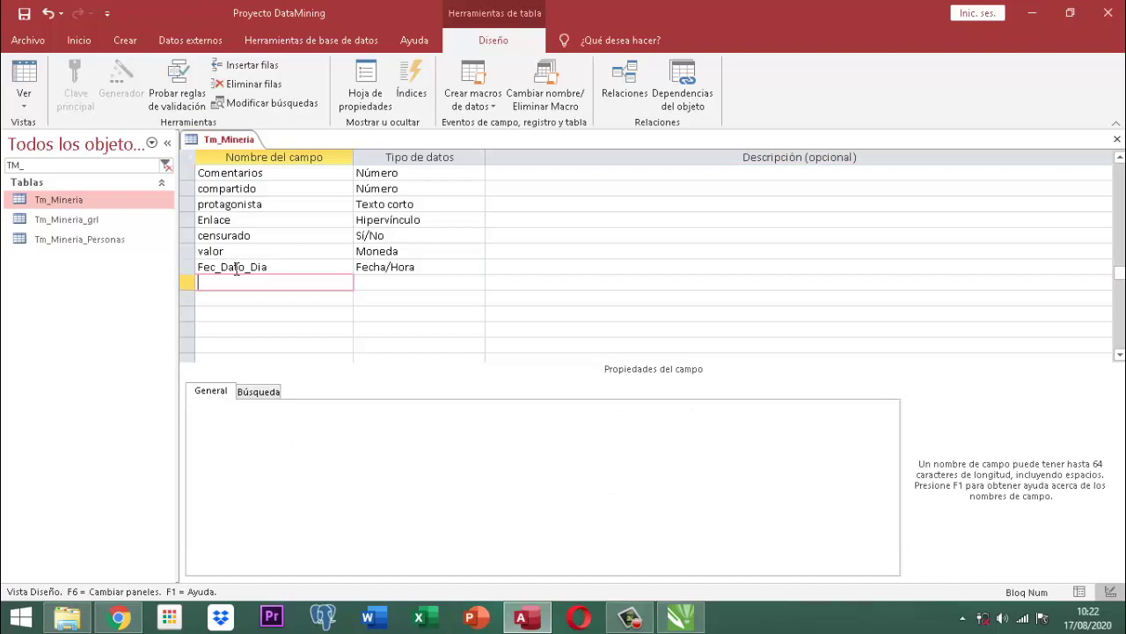
Add a field named Titular with the Texto corto data type below Fec_Dato_Dia
{"action": "type", "text": "Titular"}
{"action": "key", "text": "Tab"}
{"action": "type", "text": "t"}
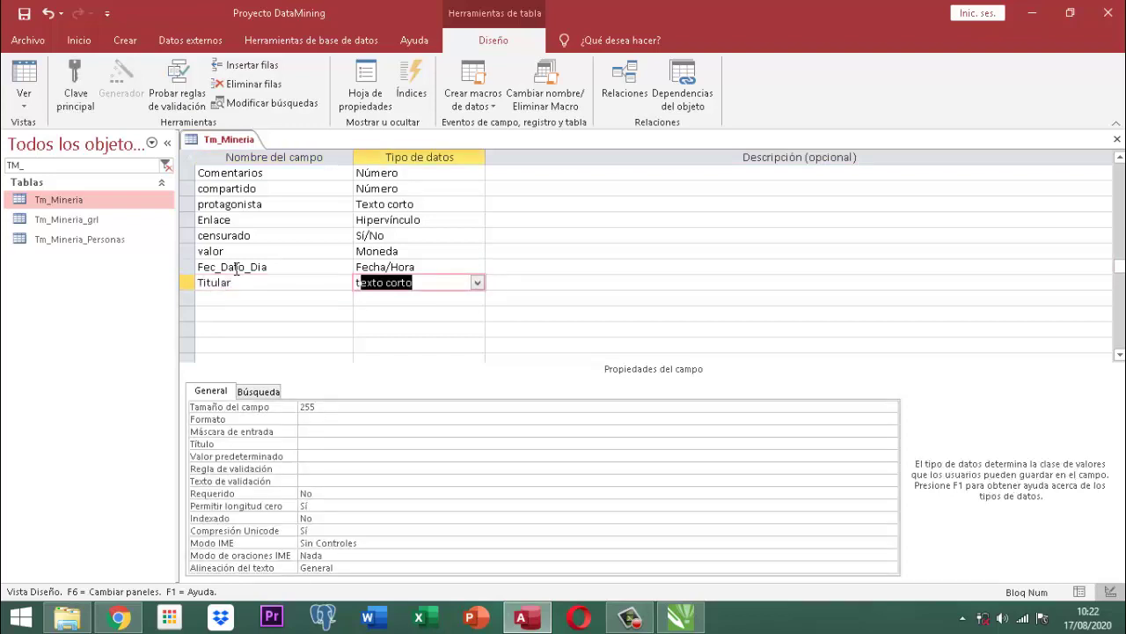
{"action": "key", "text": "Tab"}
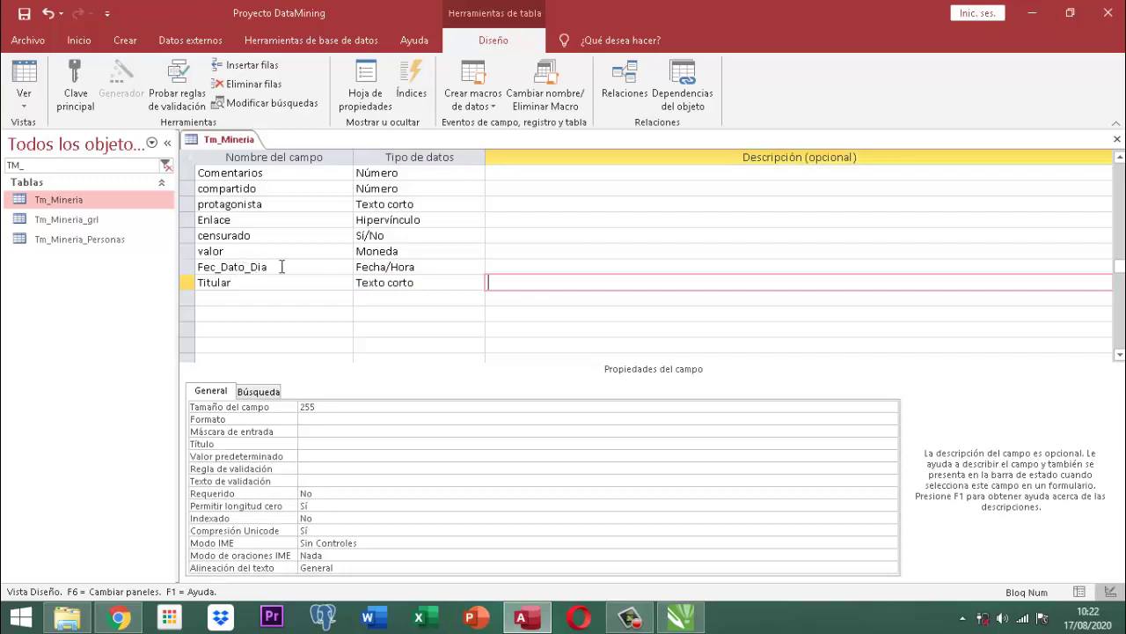
Set the display format of the Fec_Dato_Dia field to Fecha corta
{"action": "left_click", "coordinate": [282, 267]}
{"action": "left_click", "coordinate": [313, 406]}
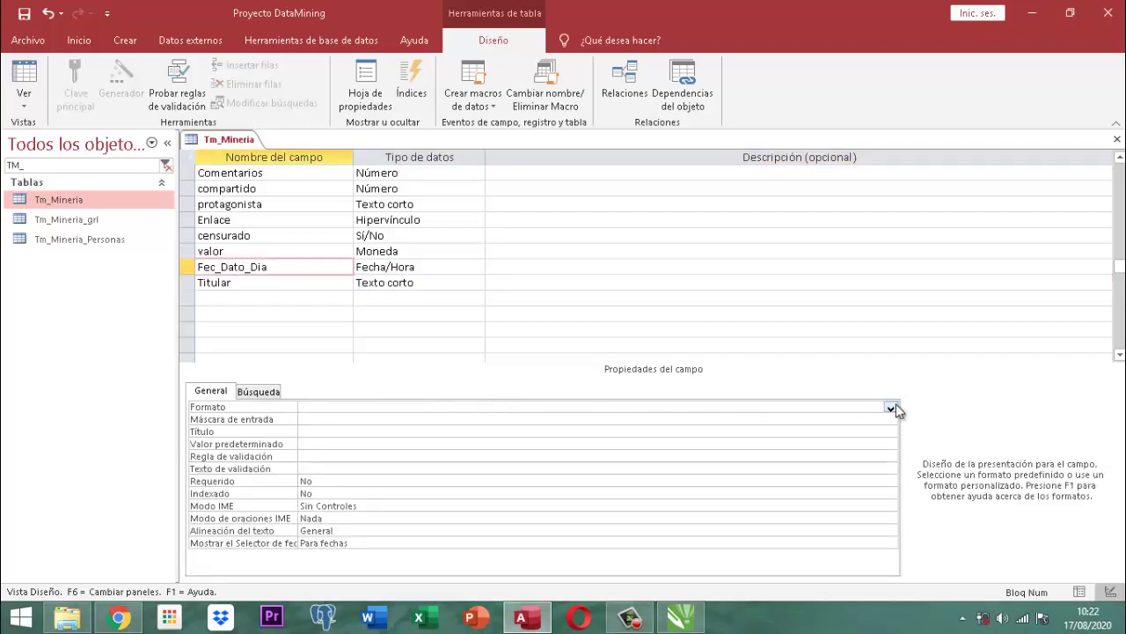
{"action": "left_click", "coordinate": [891, 407]}
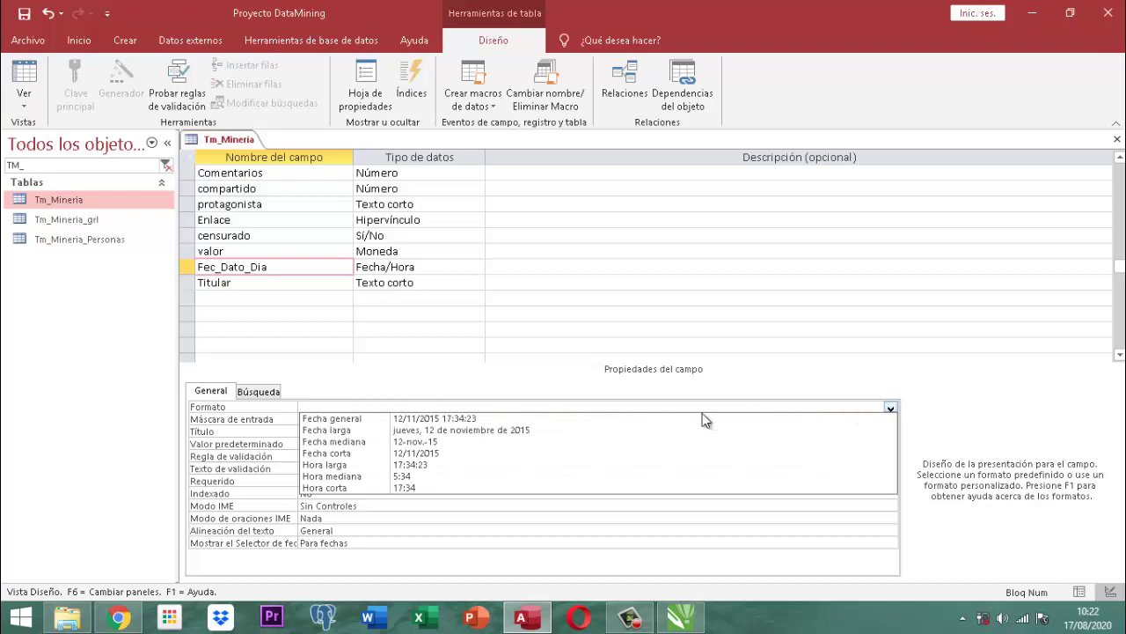
{"action": "left_click", "coordinate": [437, 452]}
Create a Fecha corta input mask for the Fec_Dato_Dia field with the wizard, allowing it to open and saving the table first
{"action": "left_click", "coordinate": [351, 420]}
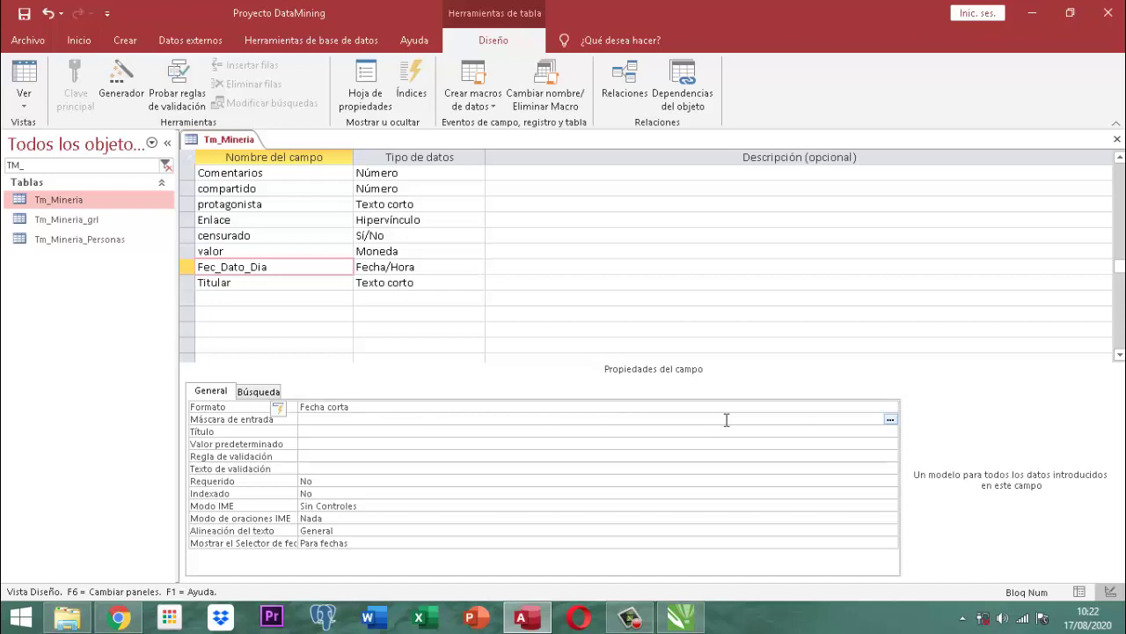
{"action": "left_click", "coordinate": [890, 419]}
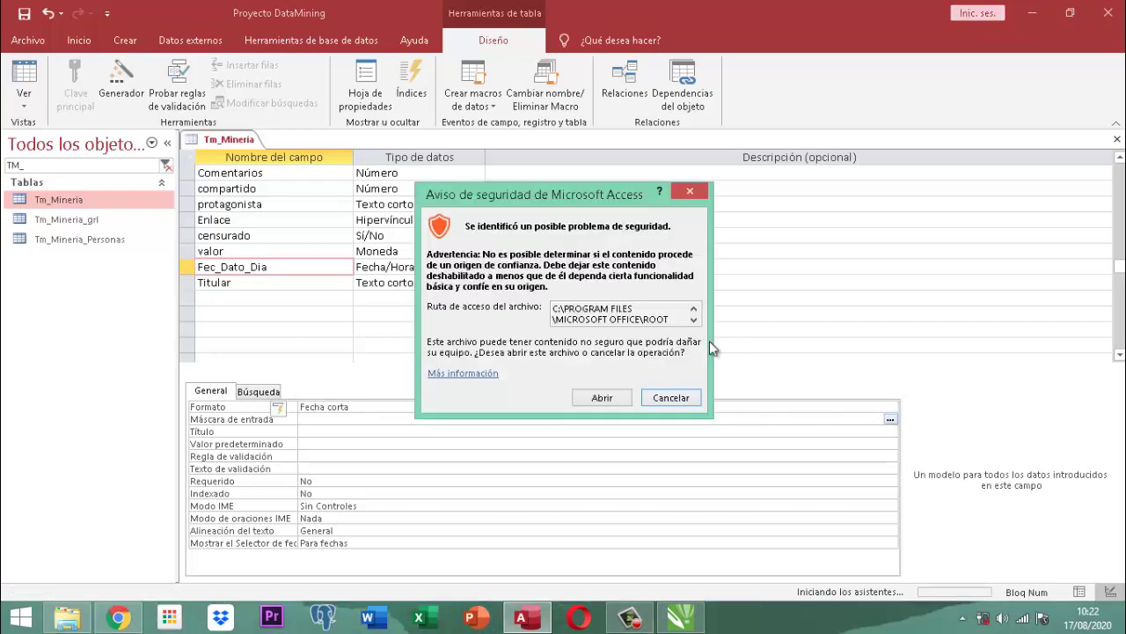
{"action": "left_click", "coordinate": [607, 397]}
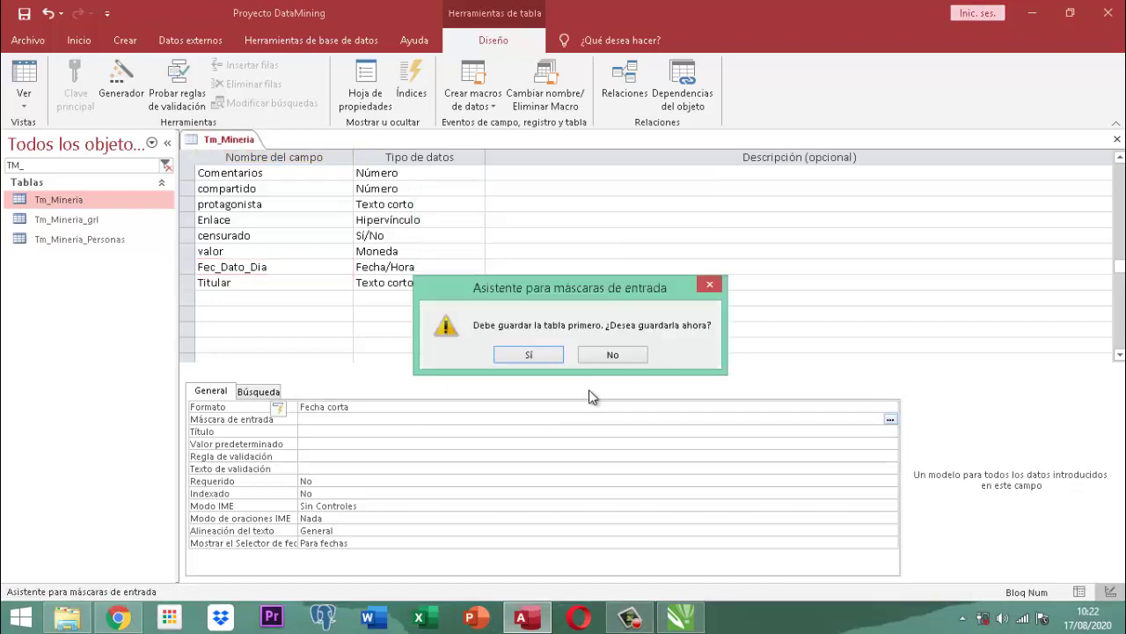
{"action": "left_click", "coordinate": [527, 351]}
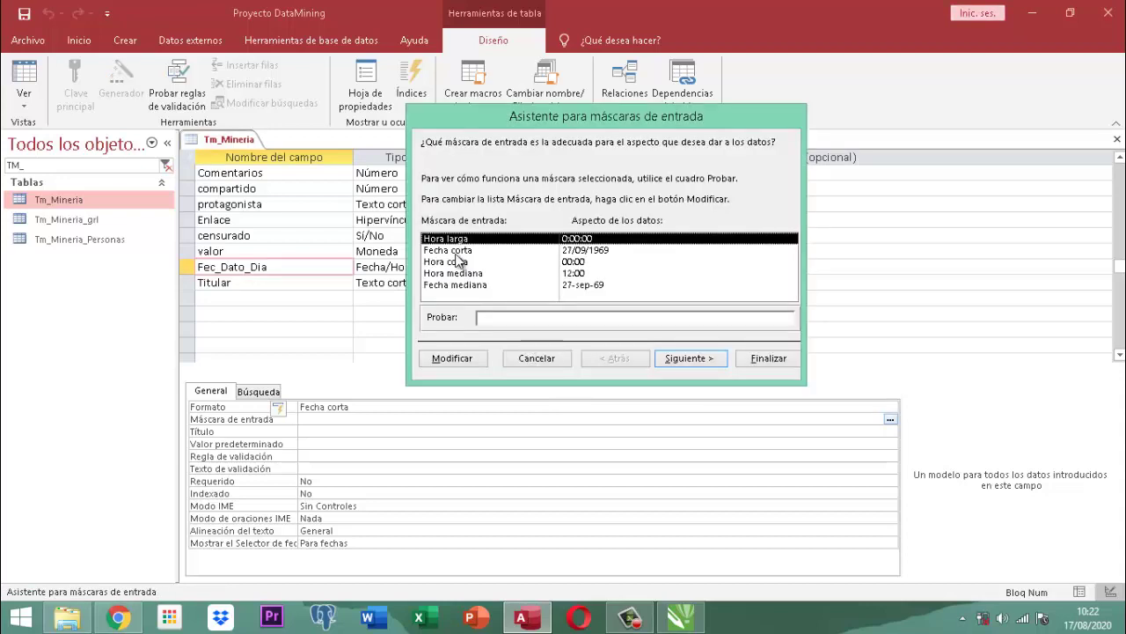
{"action": "left_click", "coordinate": [512, 251]}
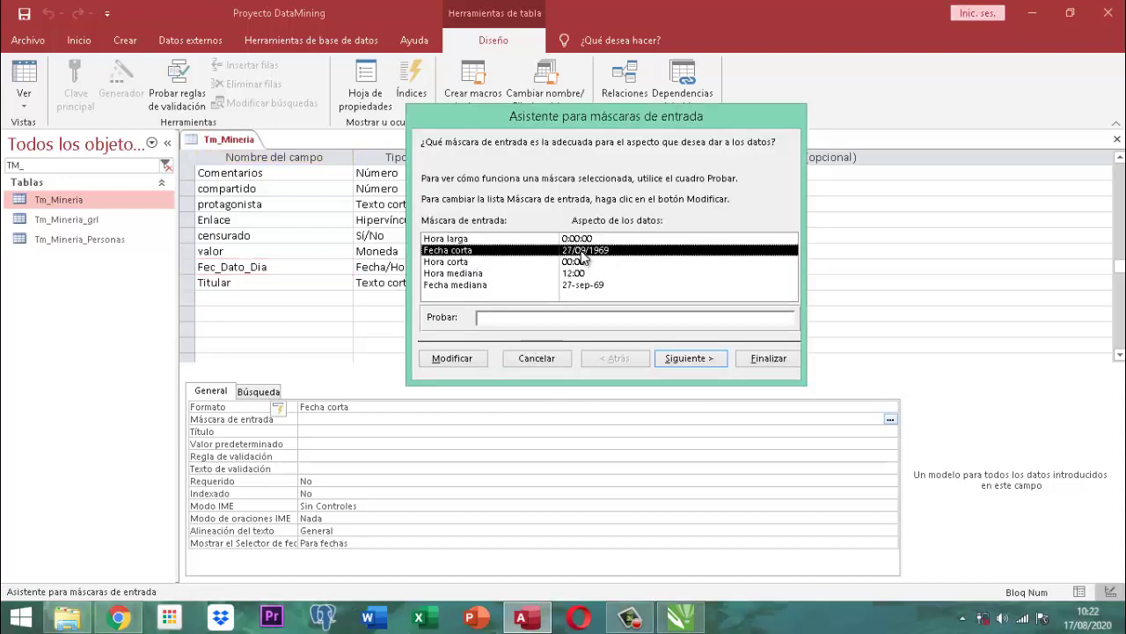
{"action": "left_click", "coordinate": [662, 357]}
{"action": "left_click", "coordinate": [690, 357]}
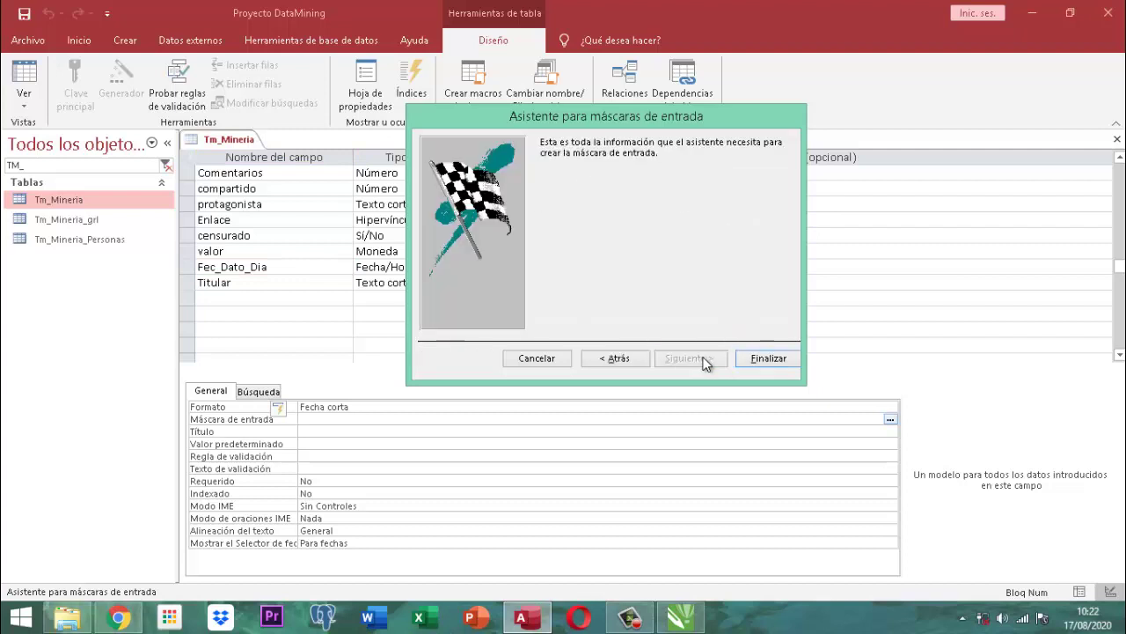
{"action": "left_click", "coordinate": [764, 356]}
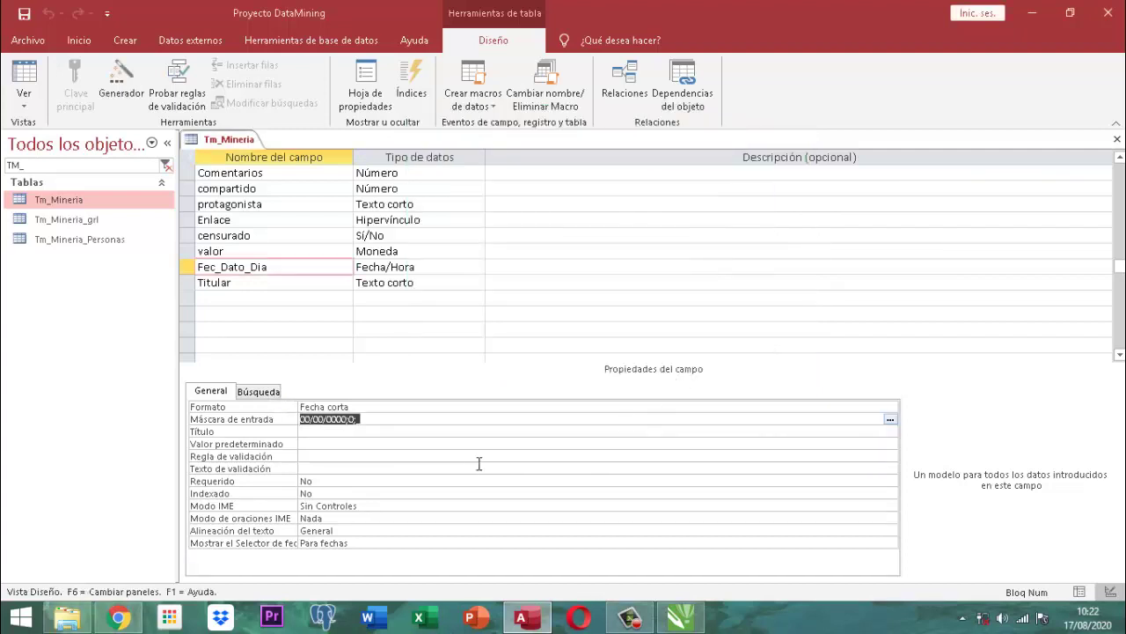
Set the format of the Titular field to > and save the Tm_Mineria table
{"action": "left_click", "coordinate": [255, 283]}
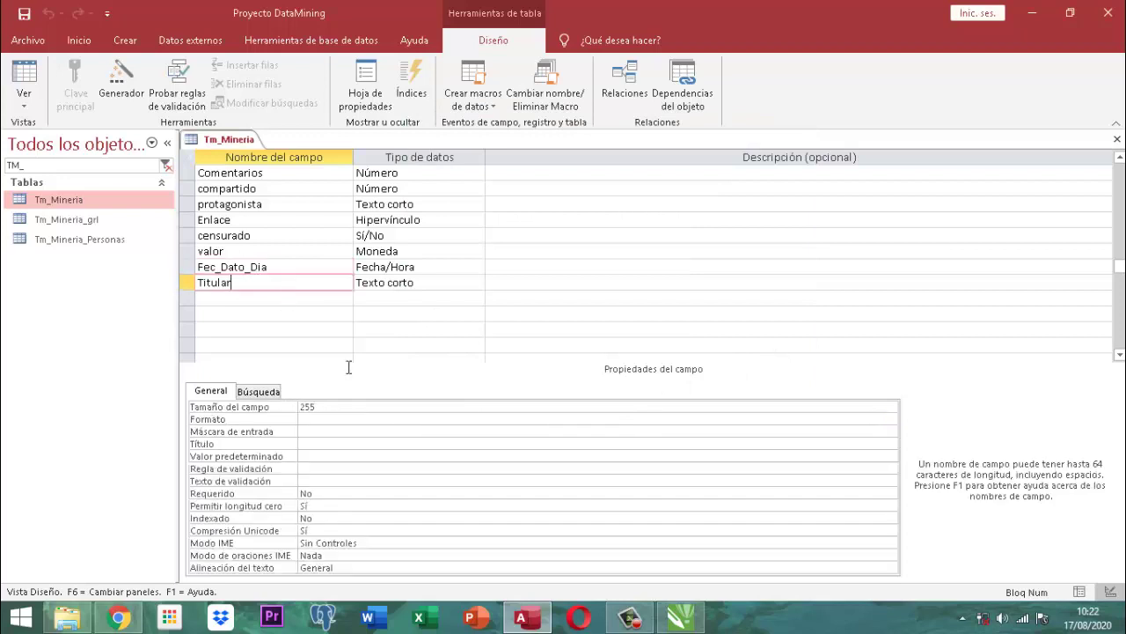
{"action": "left_click", "coordinate": [313, 419]}
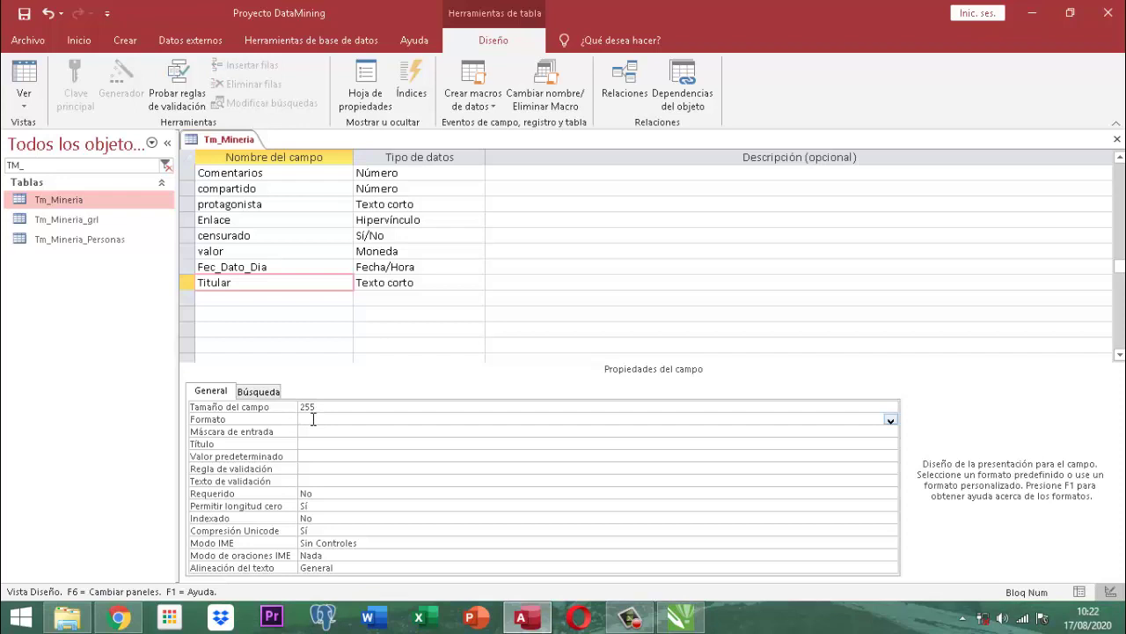
{"action": "type", "text": ">"}
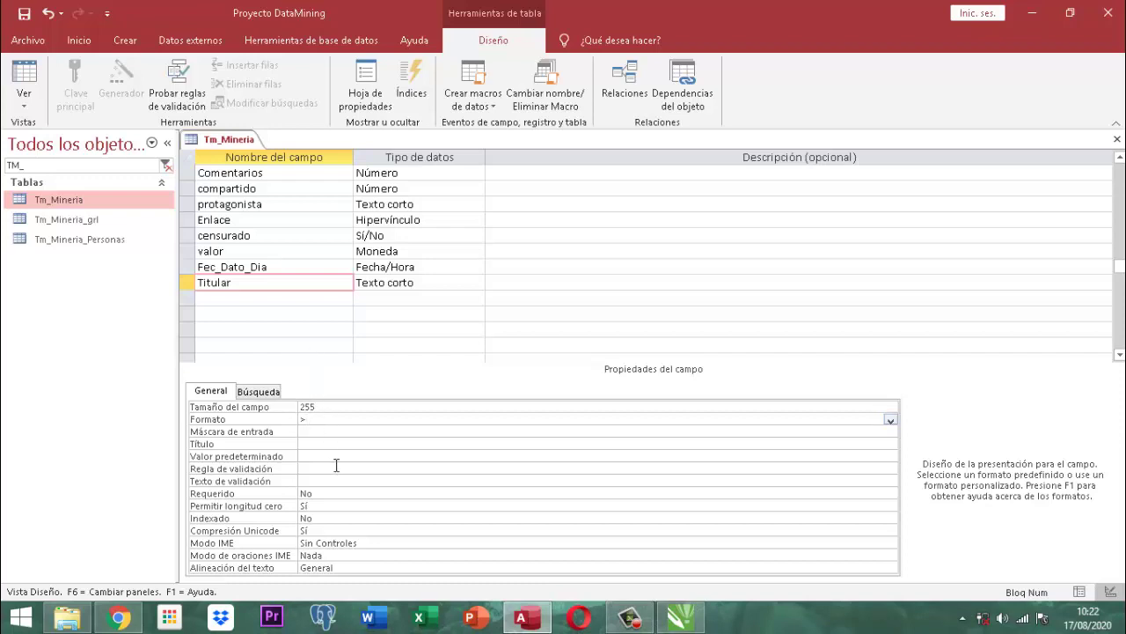
{"action": "right_click", "coordinate": [229, 145]}
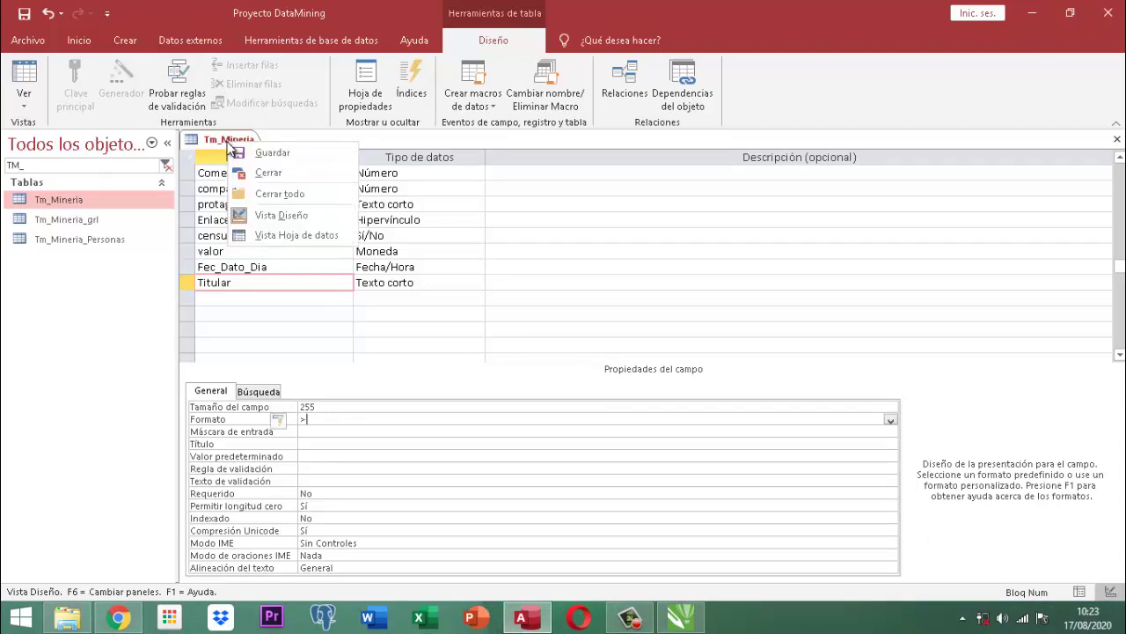
{"action": "left_click", "coordinate": [279, 155]}
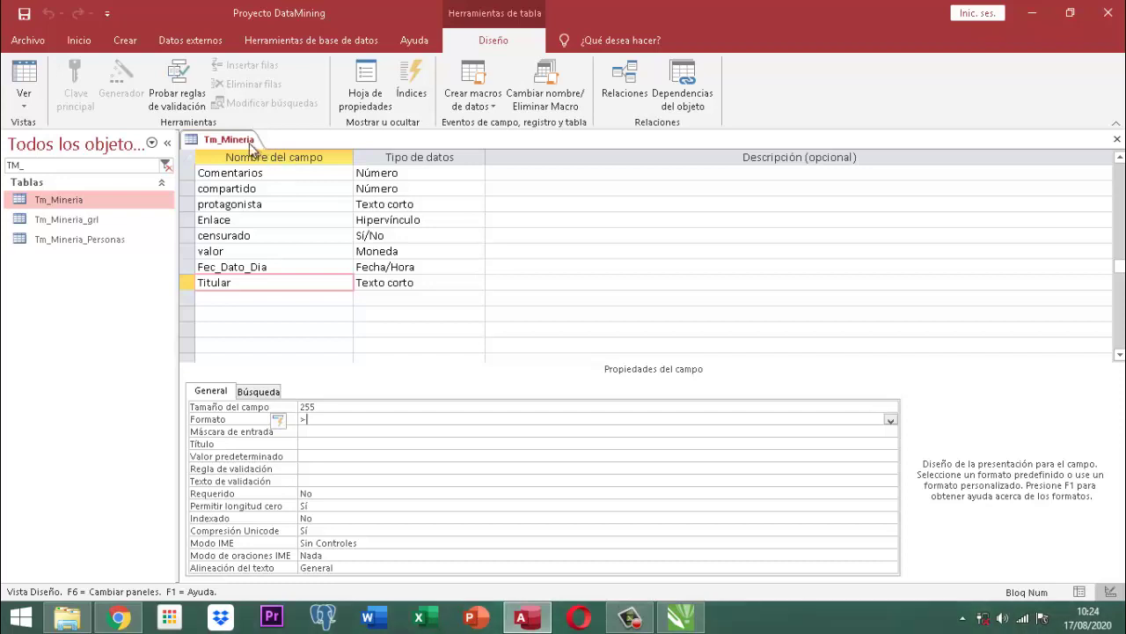
Save and close the Tm_Mineria table, and clear the TM_ filter from the object list
{"action": "right_click", "coordinate": [225, 139]}
{"action": "left_click", "coordinate": [261, 151]}
{"action": "right_click", "coordinate": [236, 139]}
{"action": "left_click", "coordinate": [264, 164]}
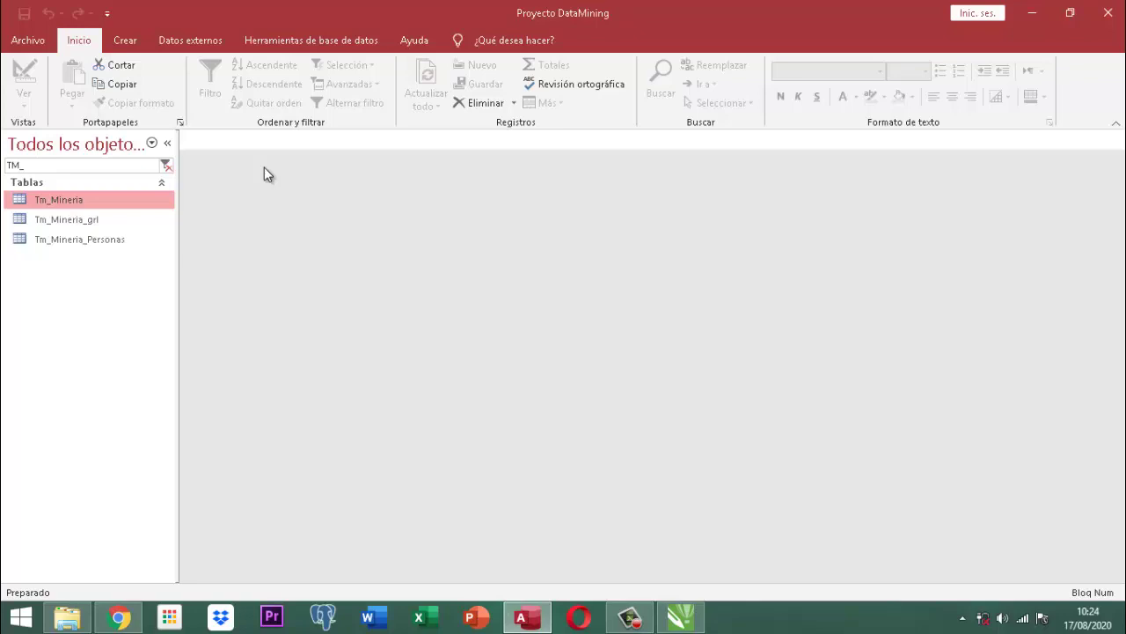
{"action": "left_click", "coordinate": [165, 168]}
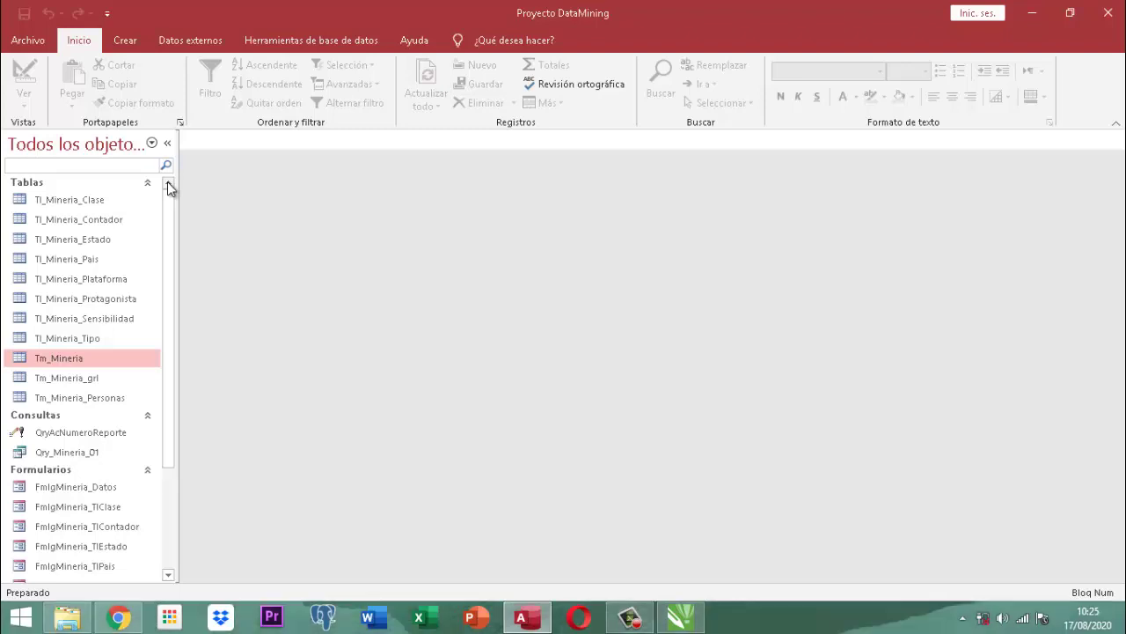
Inspect the Qry_Mineria_01 query in design view for its tables and fields, and close it
{"action": "left_click", "coordinate": [52, 437]}
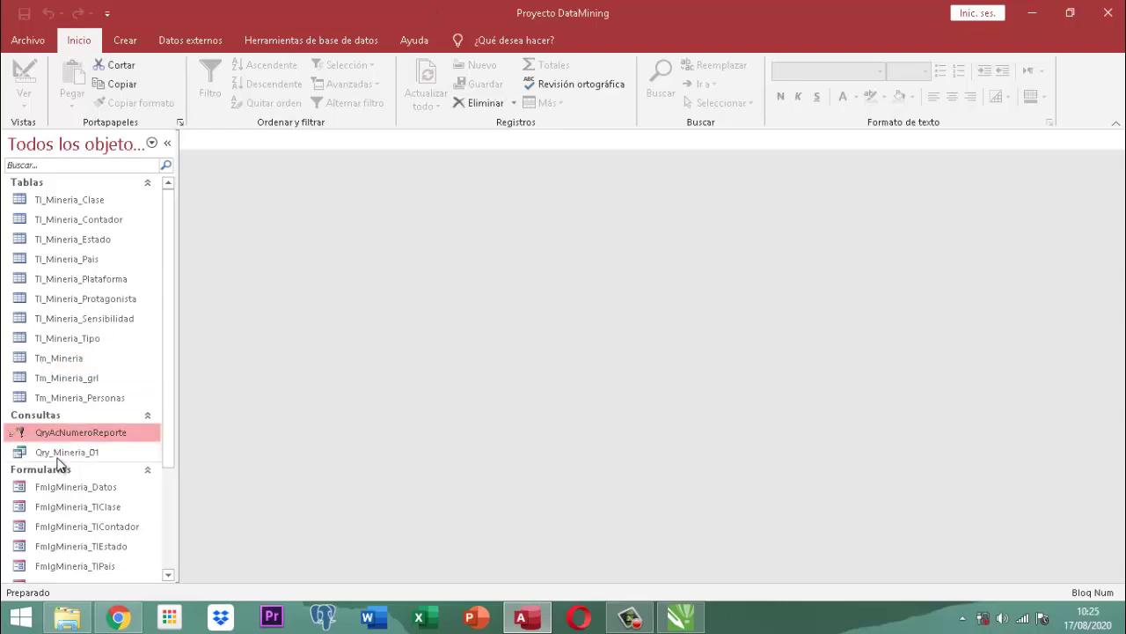
{"action": "left_click", "coordinate": [57, 456]}
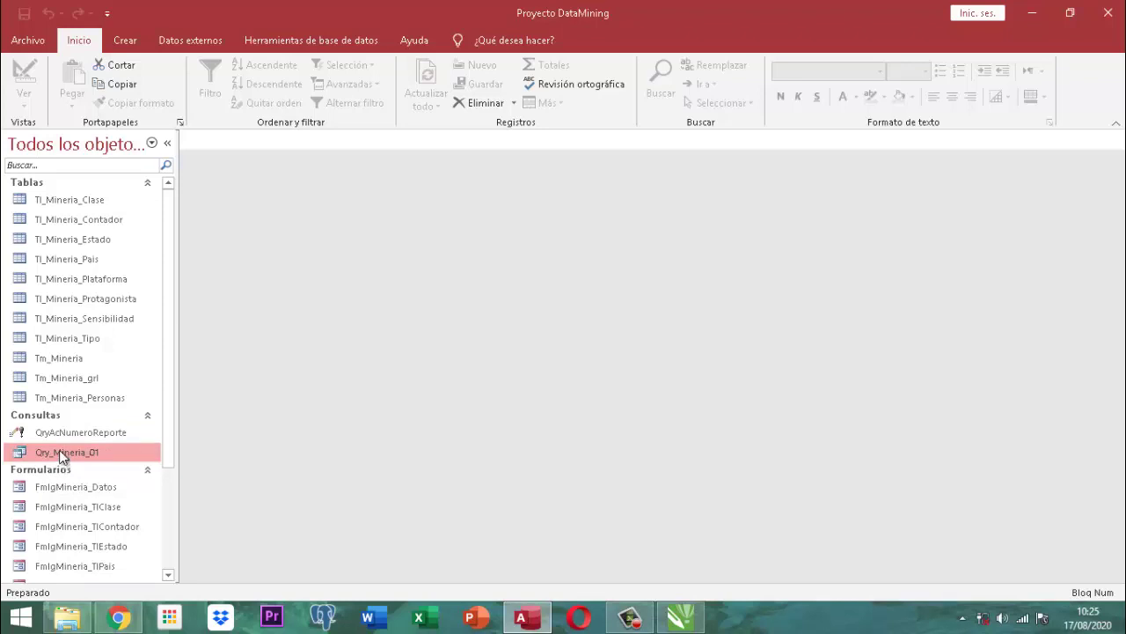
{"action": "right_click", "coordinate": [59, 450]}
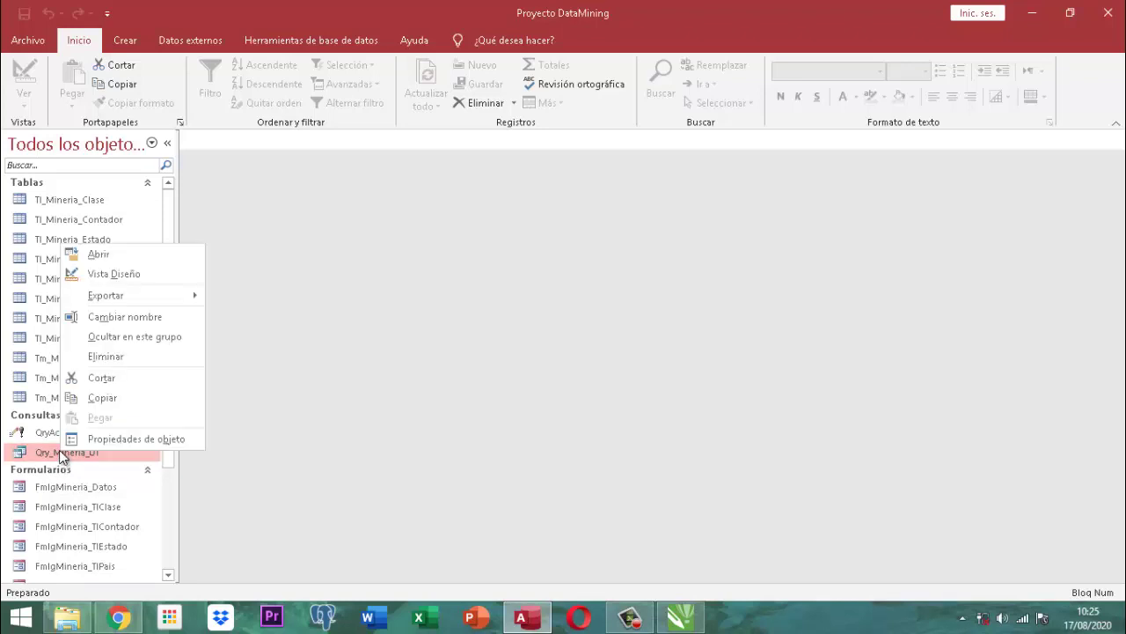
{"action": "left_click", "coordinate": [120, 273]}
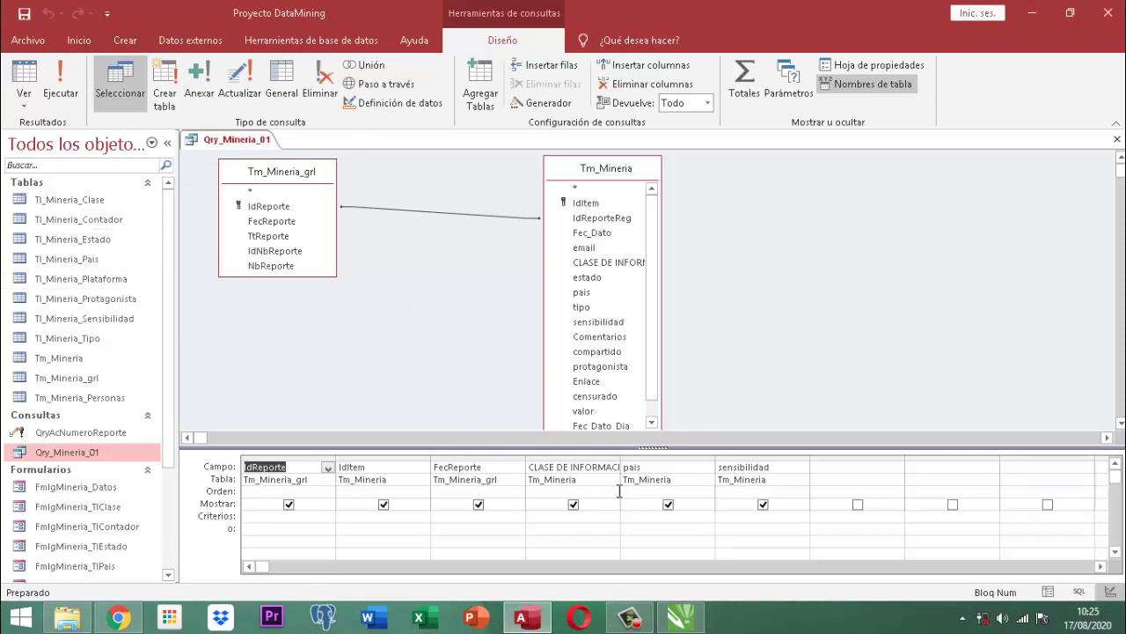
{"action": "right_click", "coordinate": [234, 145]}
{"action": "left_click", "coordinate": [253, 168]}
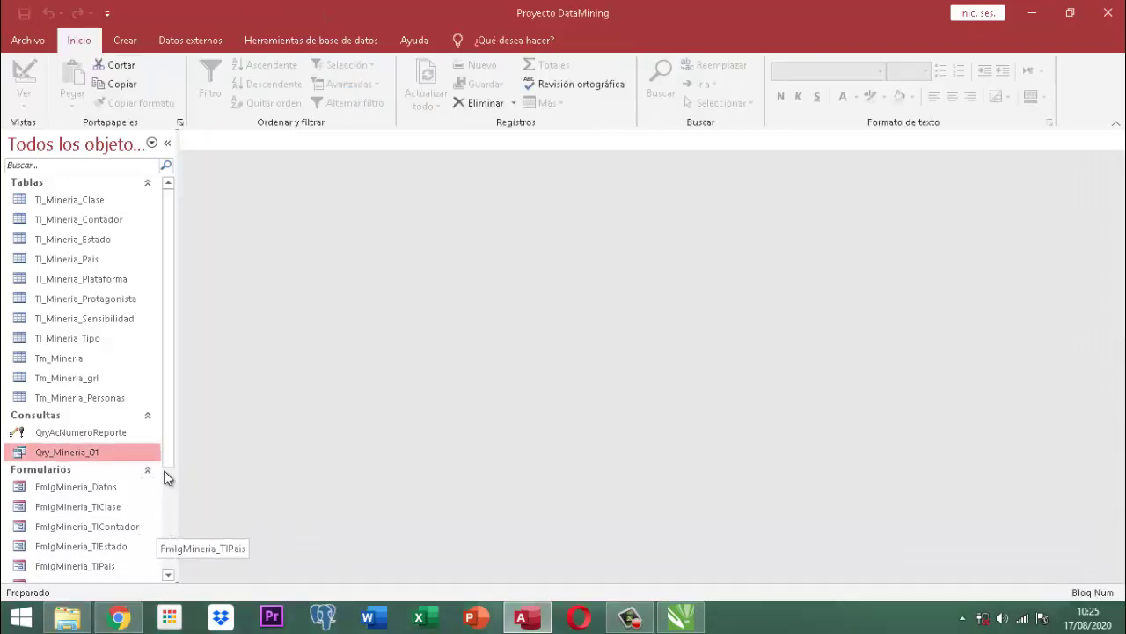
Open the SbFmIgMineria_Datos form in design view
{"action": "left_click_drag", "start_coordinate": [168, 460], "coordinate": [182, 574]}
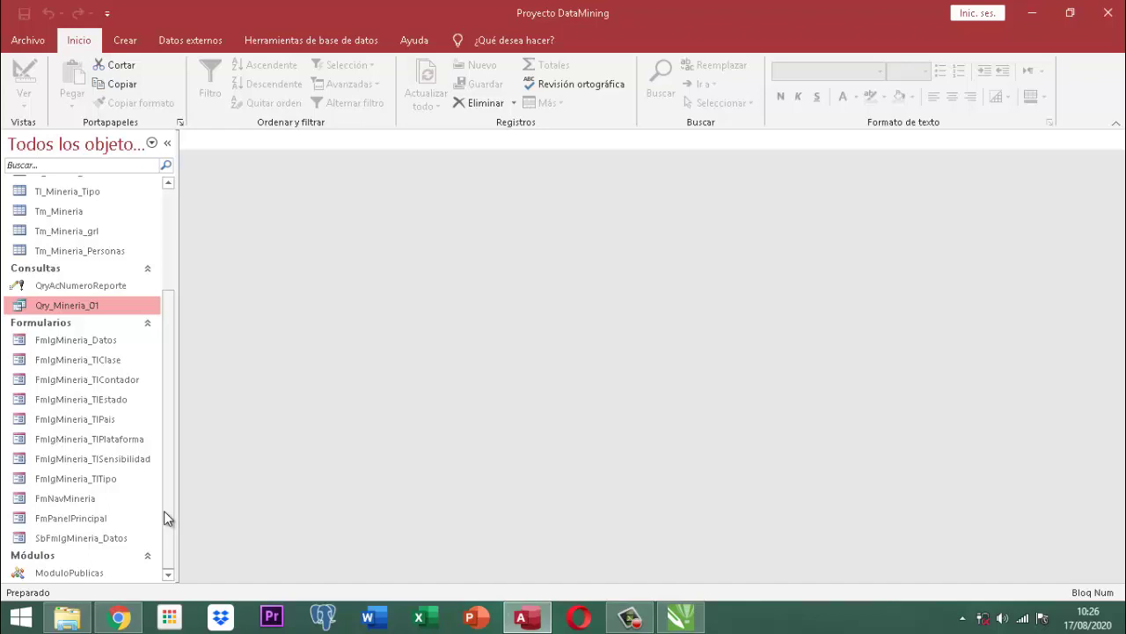
{"action": "left_click", "coordinate": [61, 343]}
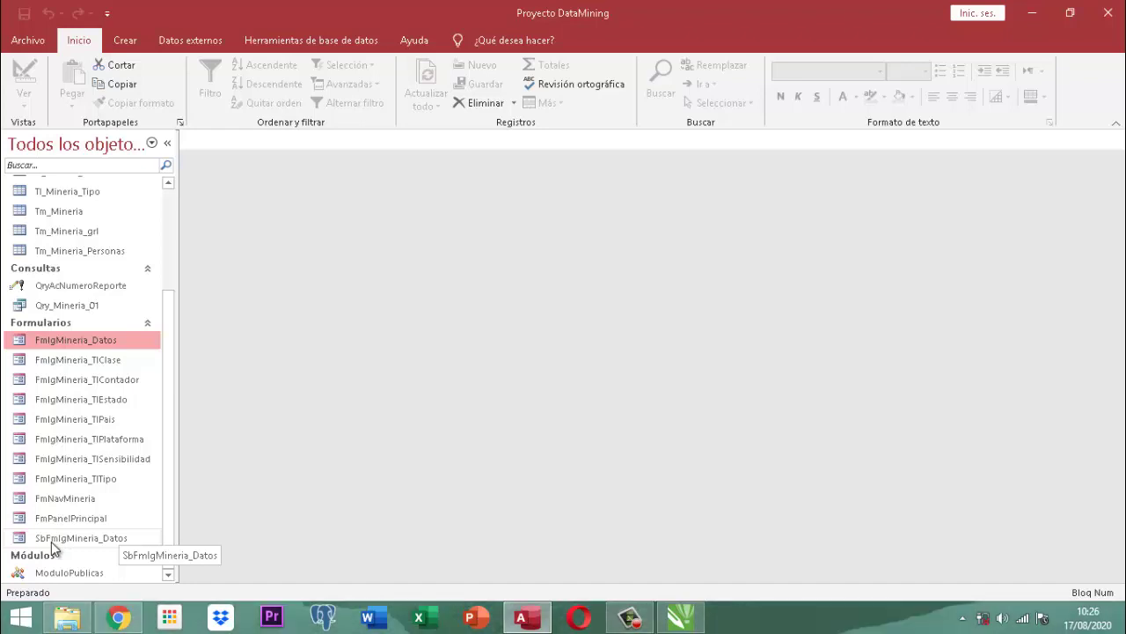
{"action": "left_click", "coordinate": [128, 542]}
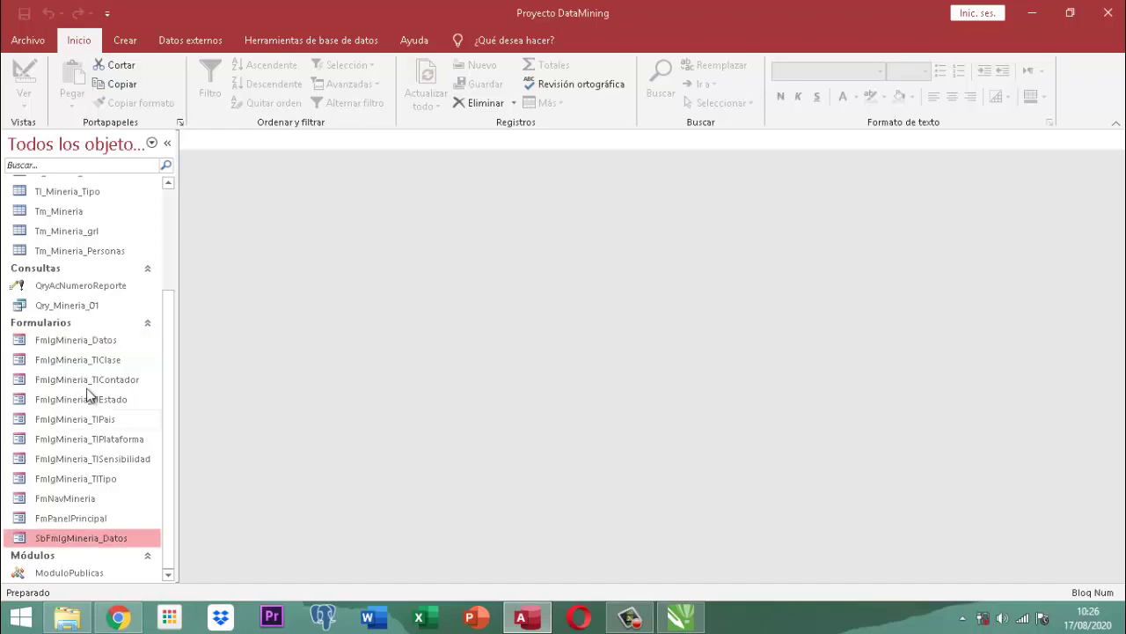
{"action": "left_click", "coordinate": [74, 343]}
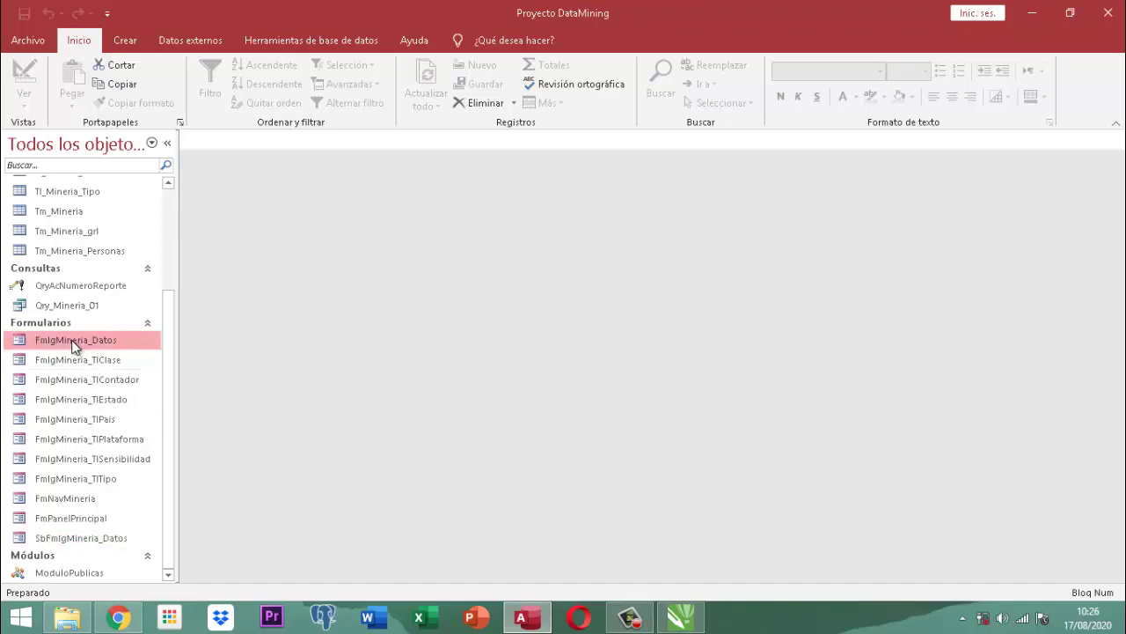
{"action": "left_click", "coordinate": [79, 537]}
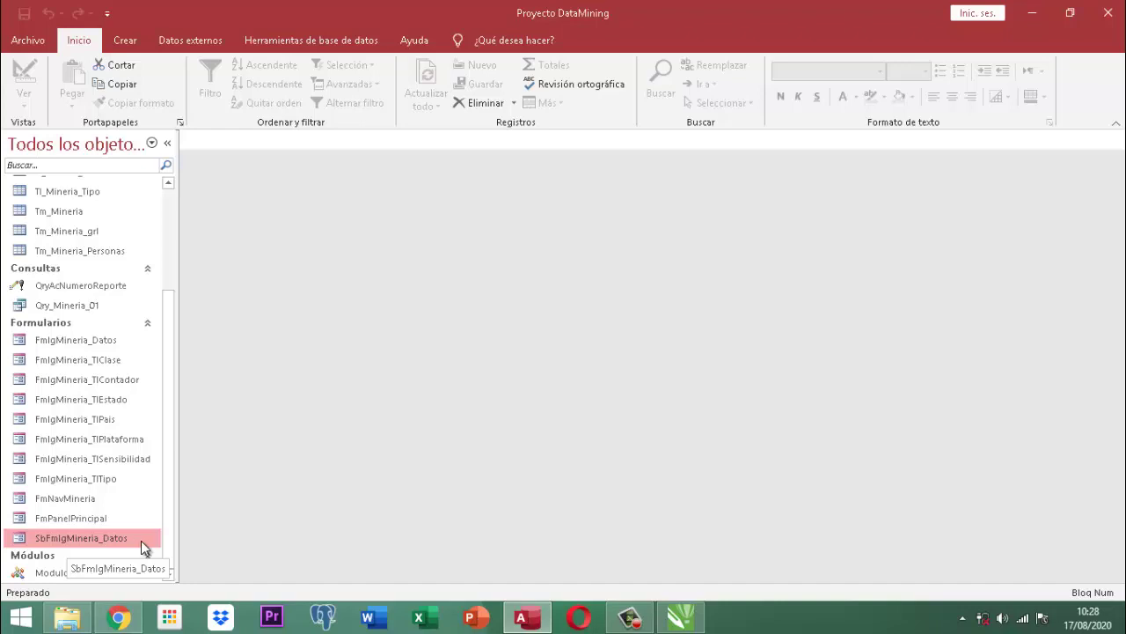
{"action": "right_click", "coordinate": [70, 541]}
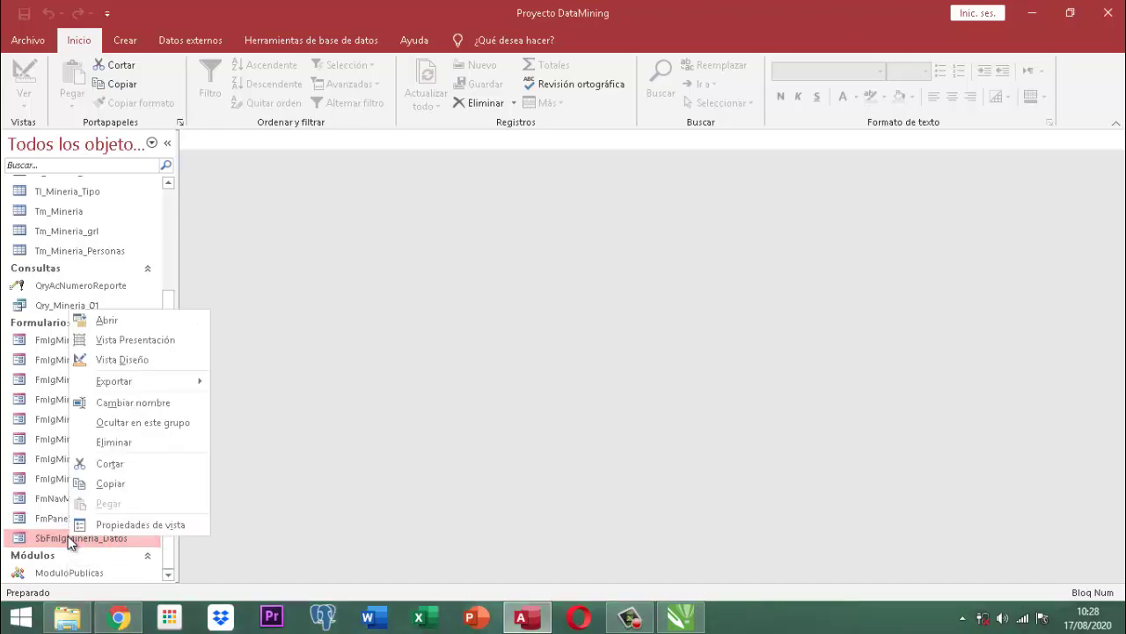
{"action": "left_click", "coordinate": [124, 360]}
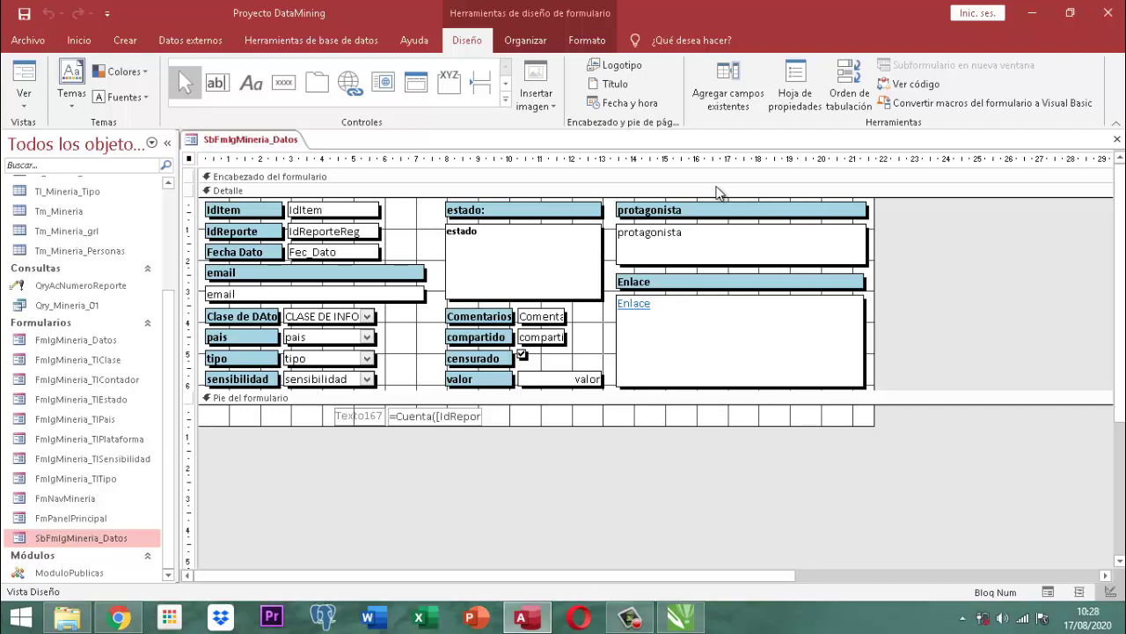
Check the form's record source in its data properties and the tab order of the Detalle section
{"action": "left_click", "coordinate": [795, 93]}
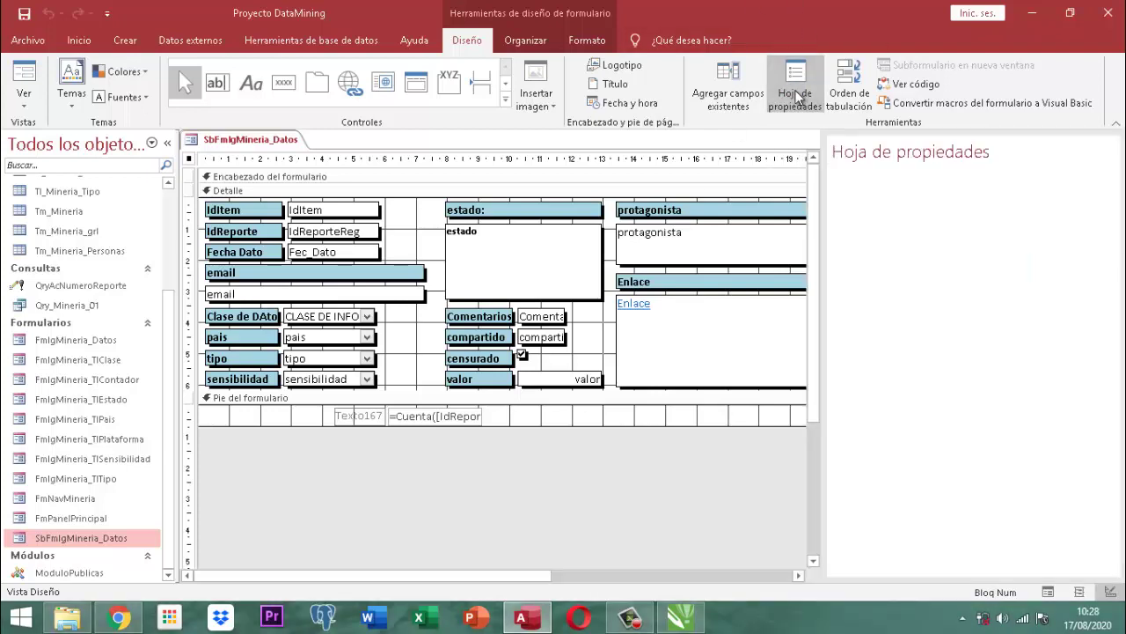
{"action": "left_click", "coordinate": [892, 222]}
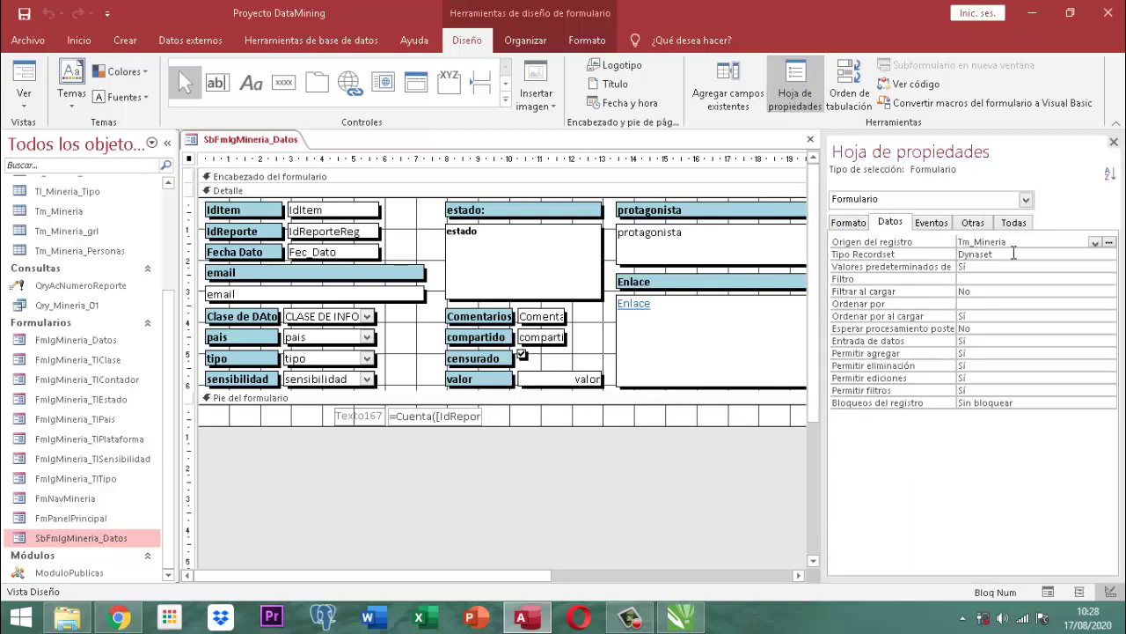
{"action": "left_click", "coordinate": [1114, 141]}
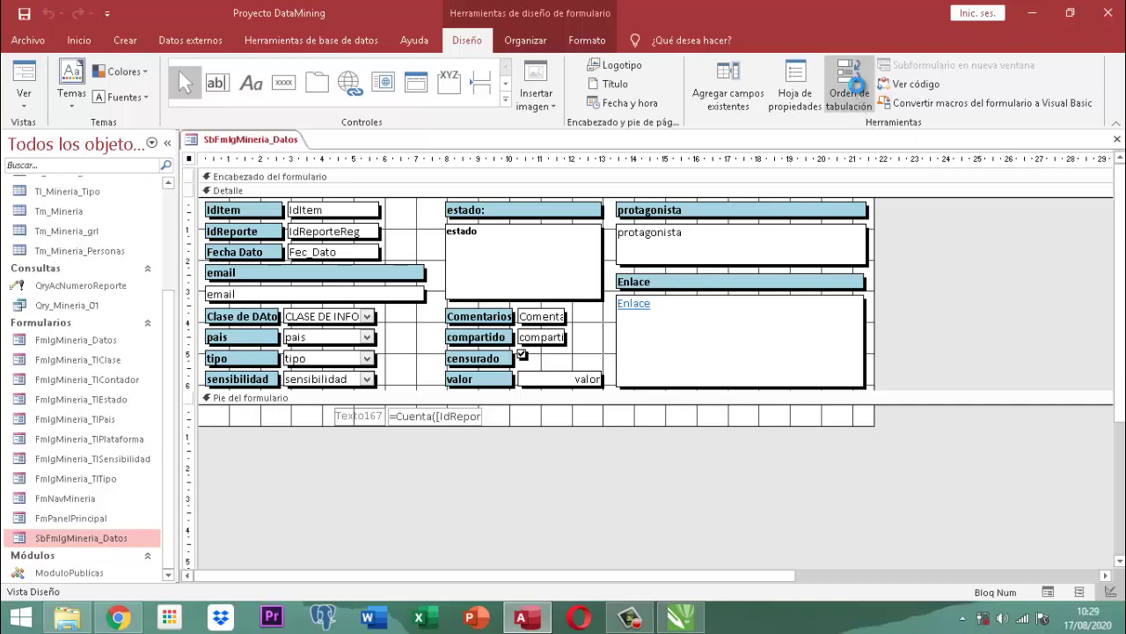
{"action": "left_click", "coordinate": [856, 88]}
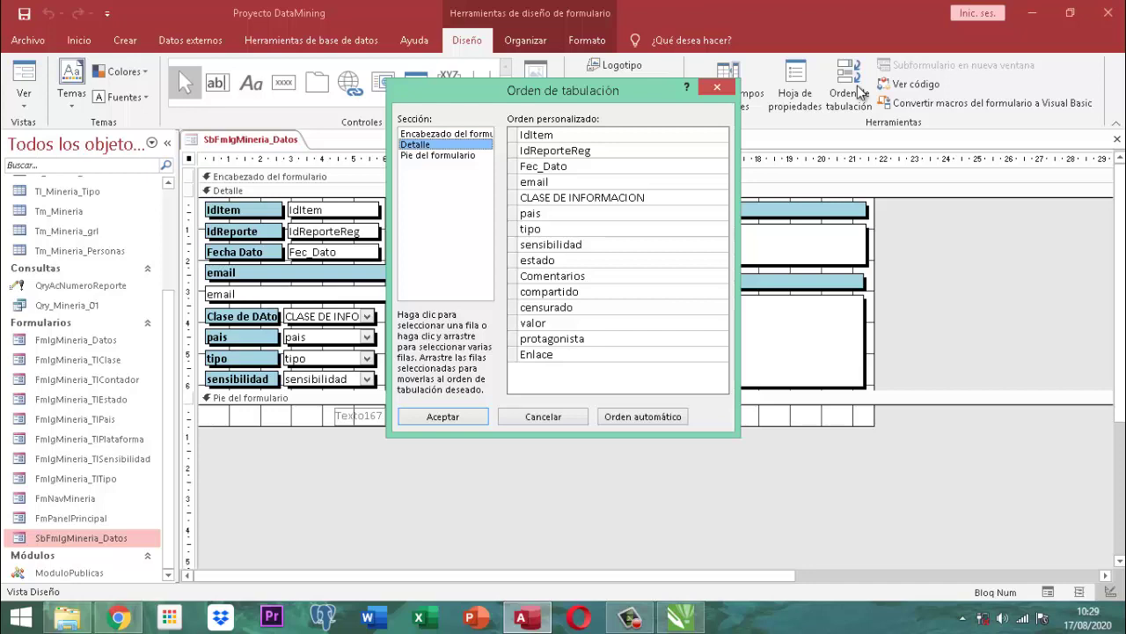
{"action": "left_click", "coordinate": [539, 416]}
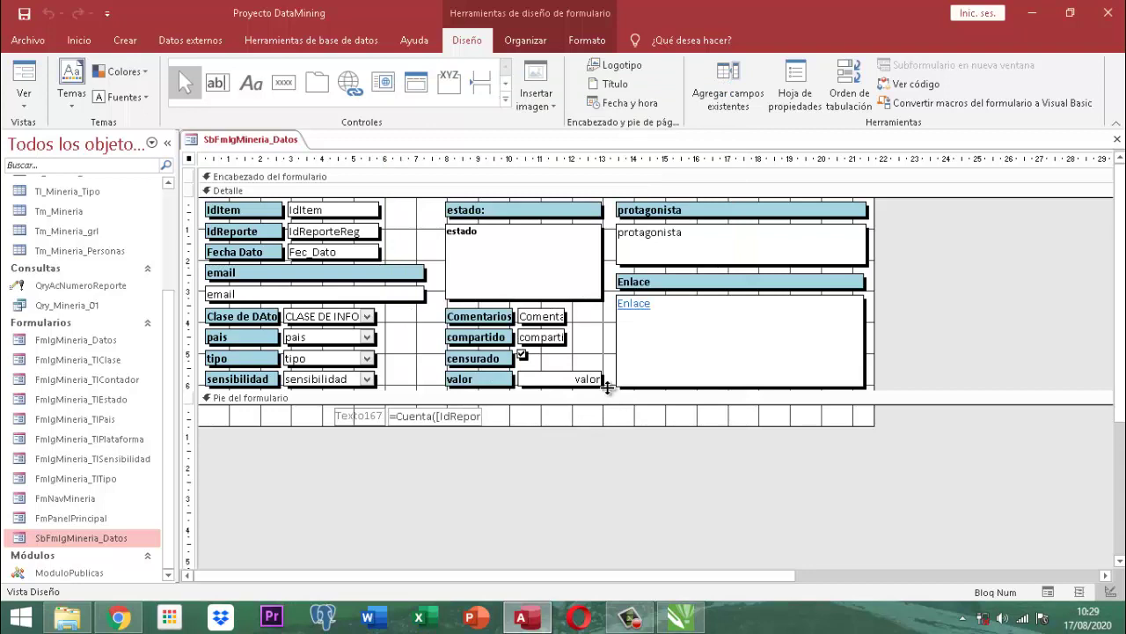
Extend the form's Detalle section downward to a height of about 7 cm
{"action": "left_click_drag", "start_coordinate": [607, 387], "coordinate": [607, 424]}
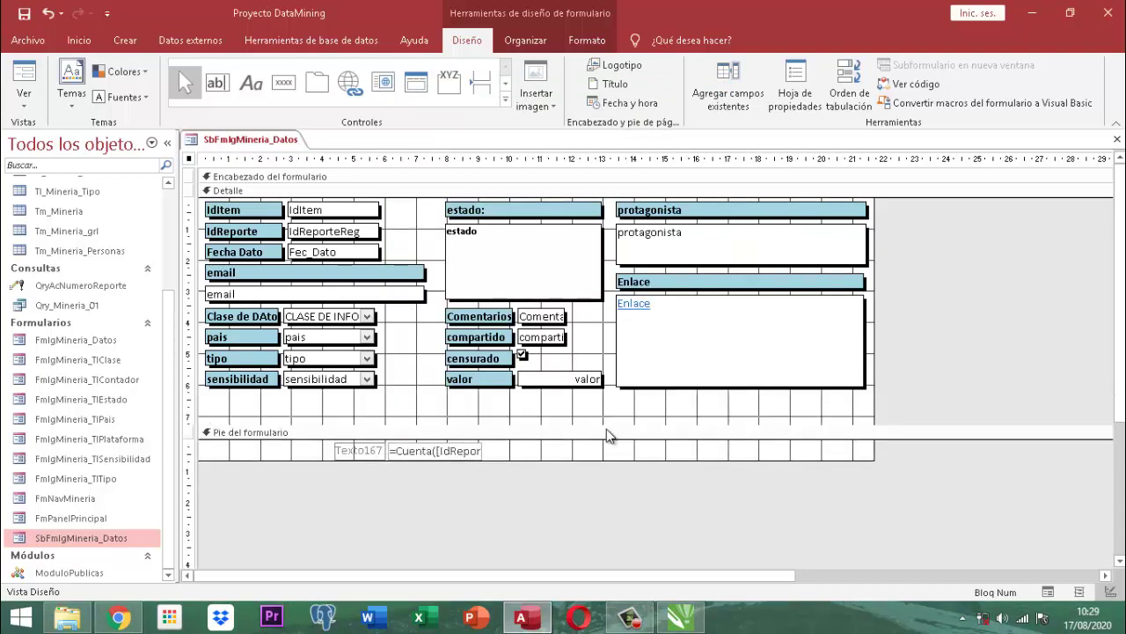